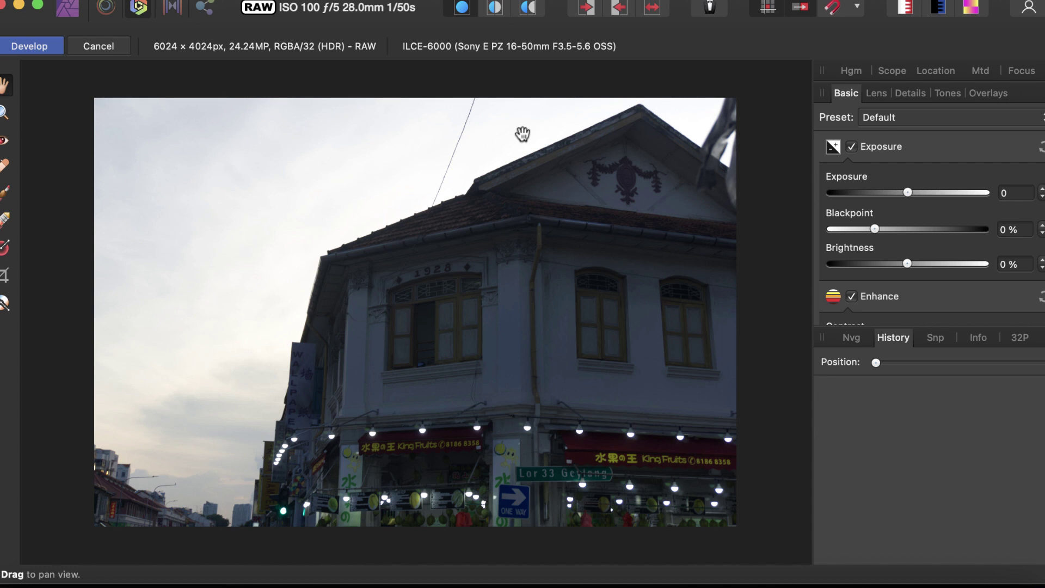
# Step: Enable Shadows & Highlights for the street photo and trial Highlights, leaving it at about 0%
pyautogui.scroll(-4, 906, 204)
pyautogui.scroll(2, 907, 204)
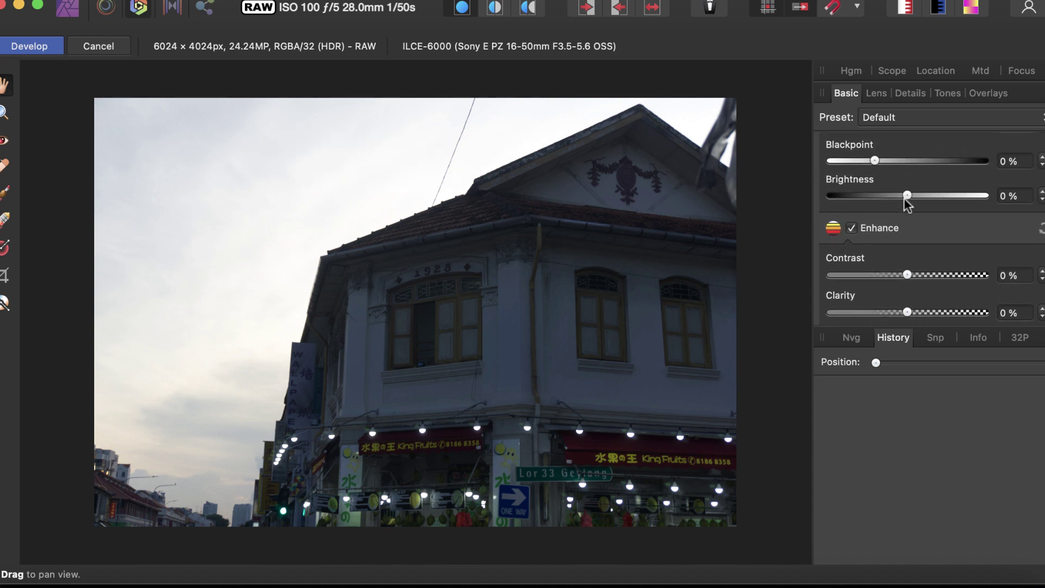
pyautogui.scroll(-5, 907, 204)
pyautogui.scroll(1, 887, 227)
pyautogui.click(909, 274)
pyautogui.scroll(-2, 909, 278)
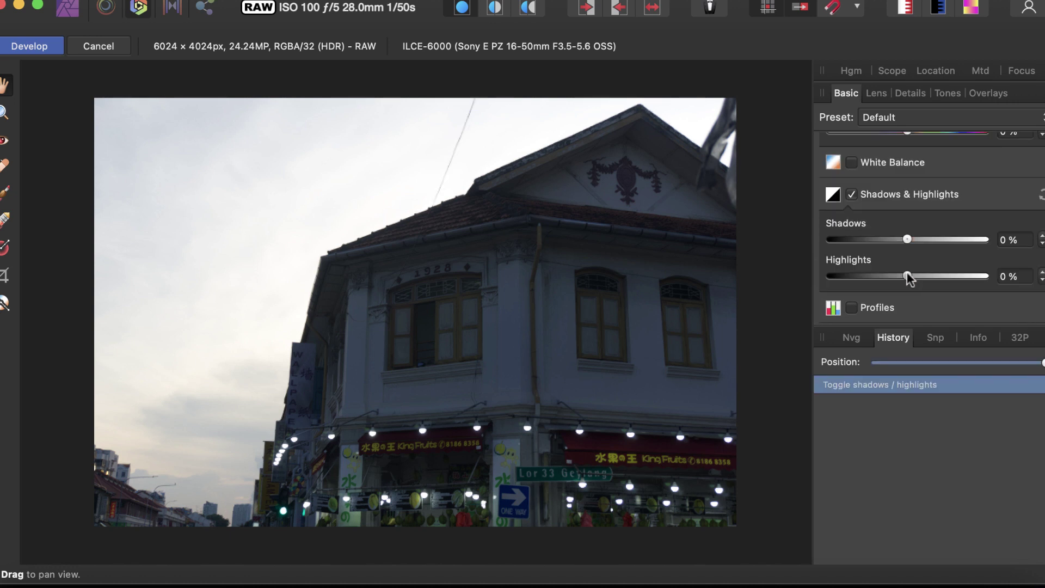
pyautogui.moveTo(908, 278)
pyautogui.mouseDown()
pyautogui.moveTo(794, 257)
pyautogui.moveTo(907, 277)
pyautogui.moveTo(774, 271)
pyautogui.moveTo(913, 277)
pyautogui.moveTo(772, 295)
pyautogui.moveTo(887, 263)
pyautogui.moveTo(801, 277)
pyautogui.moveTo(1017, 285)
pyautogui.moveTo(777, 275)
pyautogui.moveTo(893, 276)
pyautogui.moveTo(917, 288)
pyautogui.moveTo(879, 276)
pyautogui.moveTo(814, 278)
pyautogui.moveTo(908, 276)
pyautogui.mouseUp()
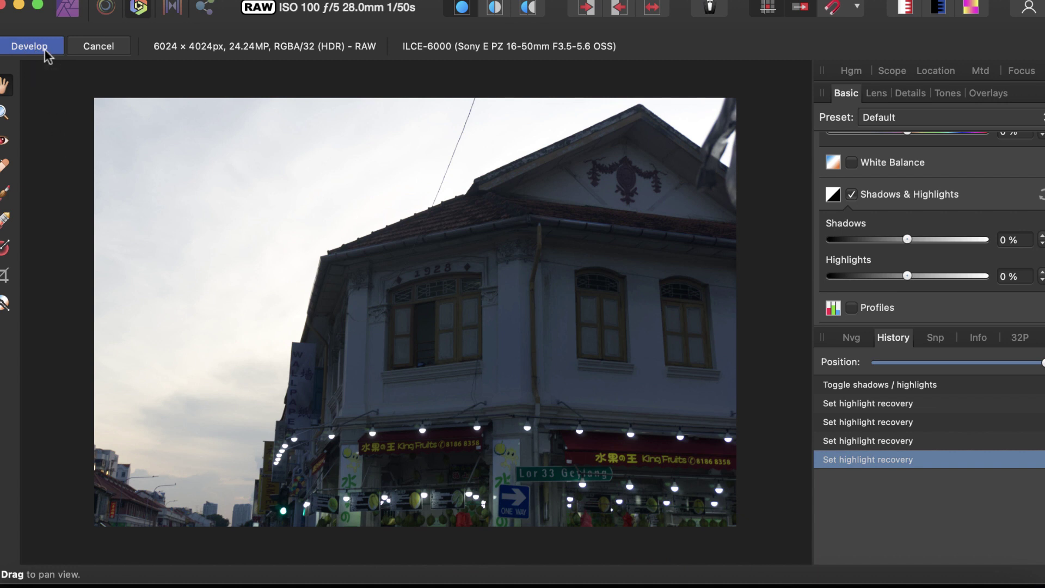
# Step: Apply RAW development, add a Shadows / Highlights adjustment layer and test its Highlights slider
pyautogui.click(48, 55)
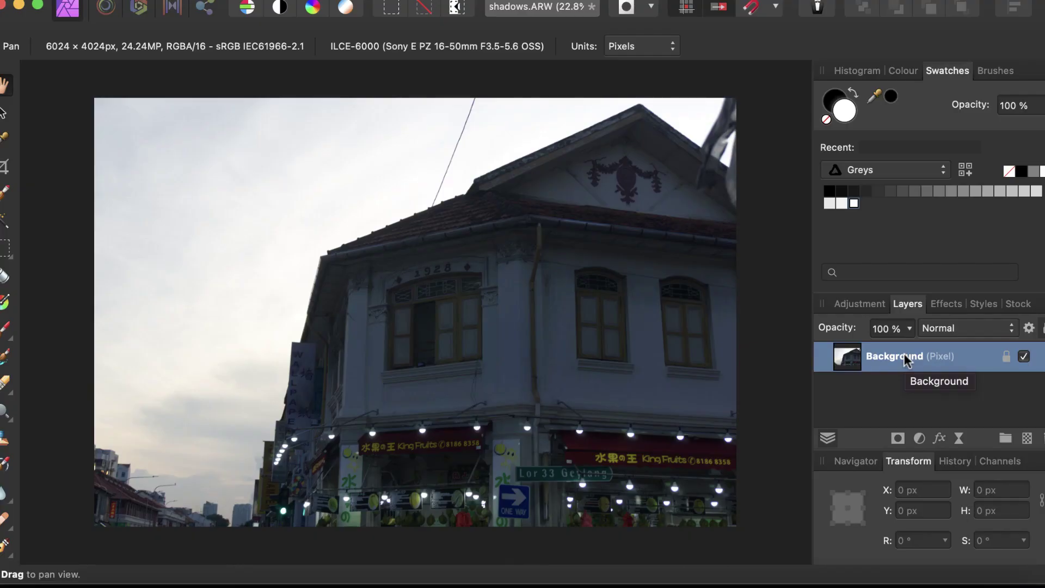
pyautogui.rightClick(905, 360)
pyautogui.moveTo(437, 232)
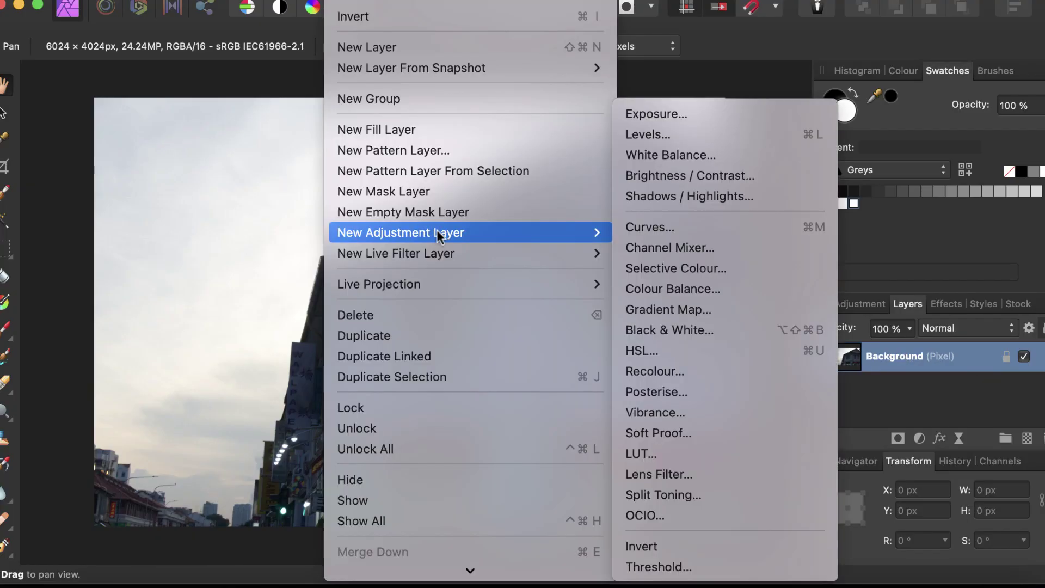
pyautogui.click(672, 191)
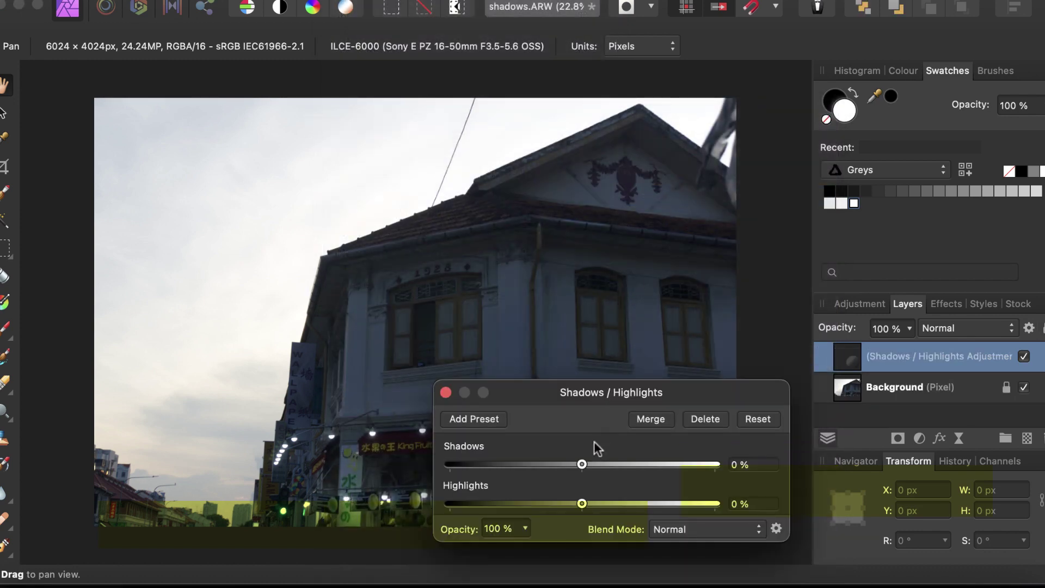
pyautogui.moveTo(584, 508)
pyautogui.mouseDown()
pyautogui.moveTo(429, 485)
pyautogui.moveTo(600, 504)
pyautogui.moveTo(467, 506)
pyautogui.moveTo(564, 517)
pyautogui.moveTo(471, 514)
pyautogui.moveTo(584, 510)
pyautogui.mouseUp()
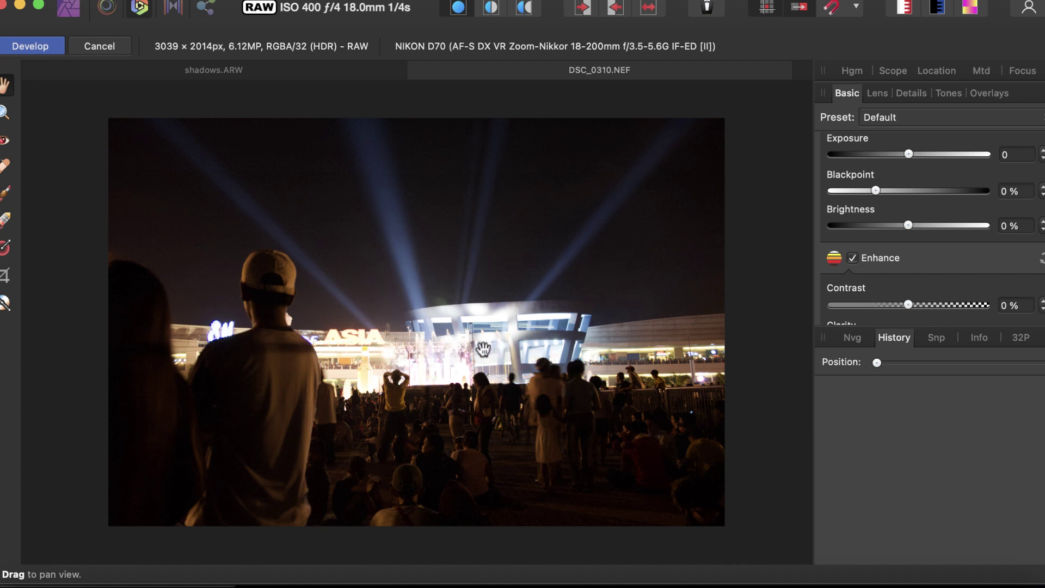
# Step: Trial brightening the night photo to 25%, then reset brightness to 0%
pyautogui.scroll(1, 880, 180)
pyautogui.scroll(-5, 880, 181)
pyautogui.scroll(5, 880, 180)
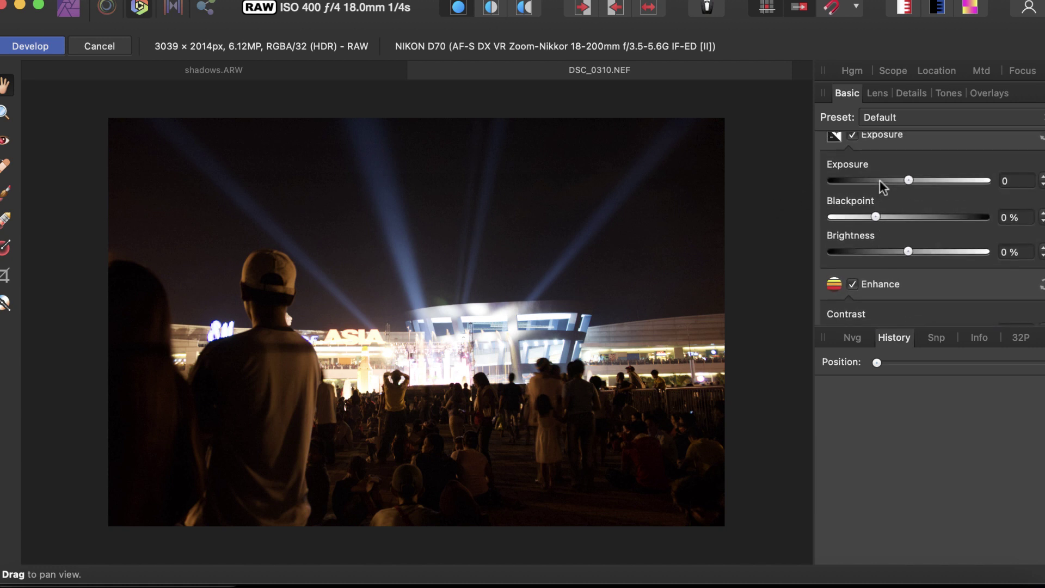
pyautogui.moveTo(908, 264); pyautogui.dragTo(1036, 270)
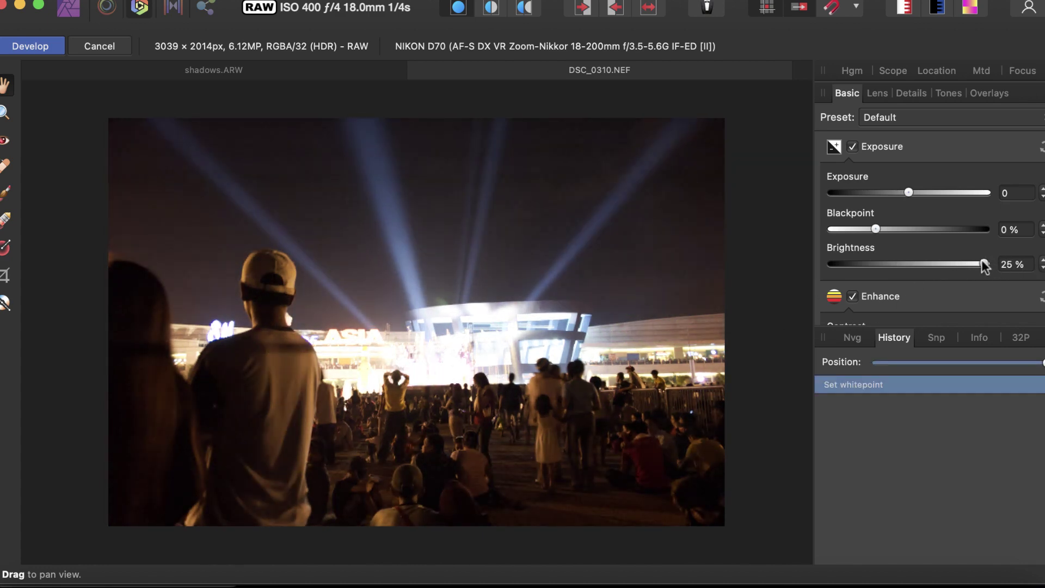
pyautogui.moveTo(982, 266); pyautogui.dragTo(904, 259)
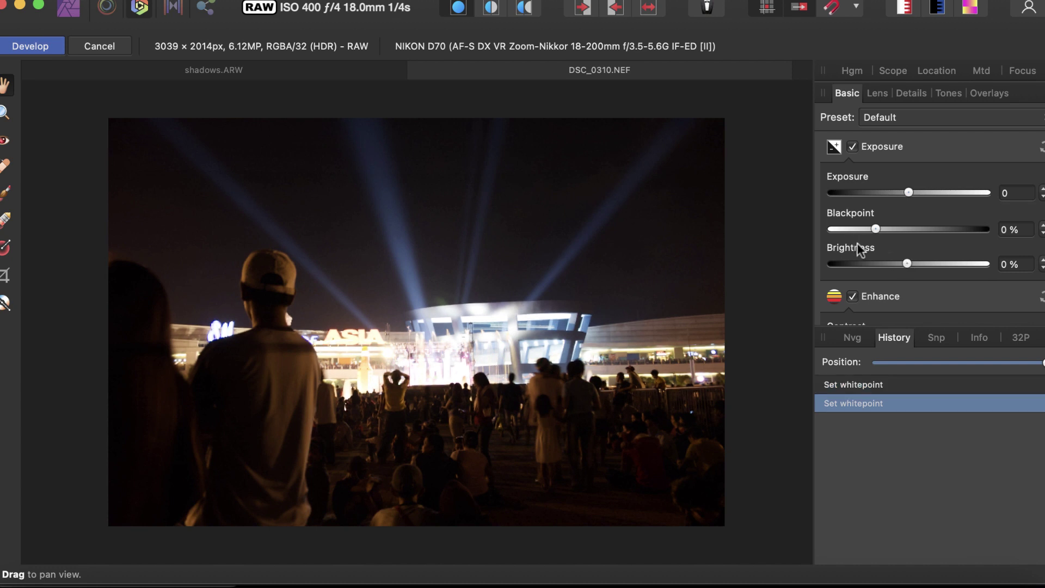
# Step: Enable Shadows & Highlights with shadows at 47% and highlights at -95%
pyautogui.scroll(-6, 858, 243)
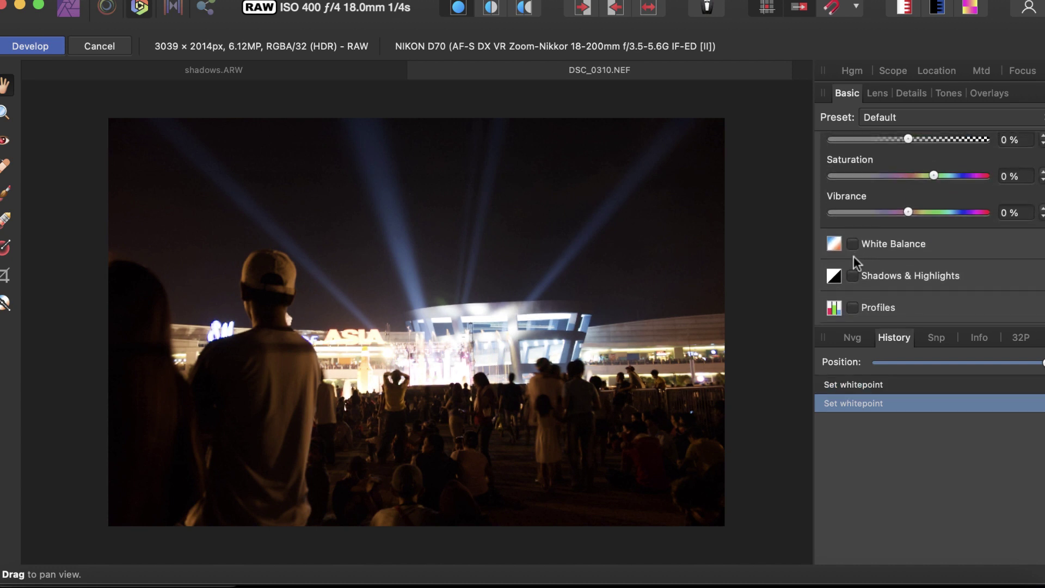
pyautogui.click(852, 275)
pyautogui.scroll(-2, 881, 266)
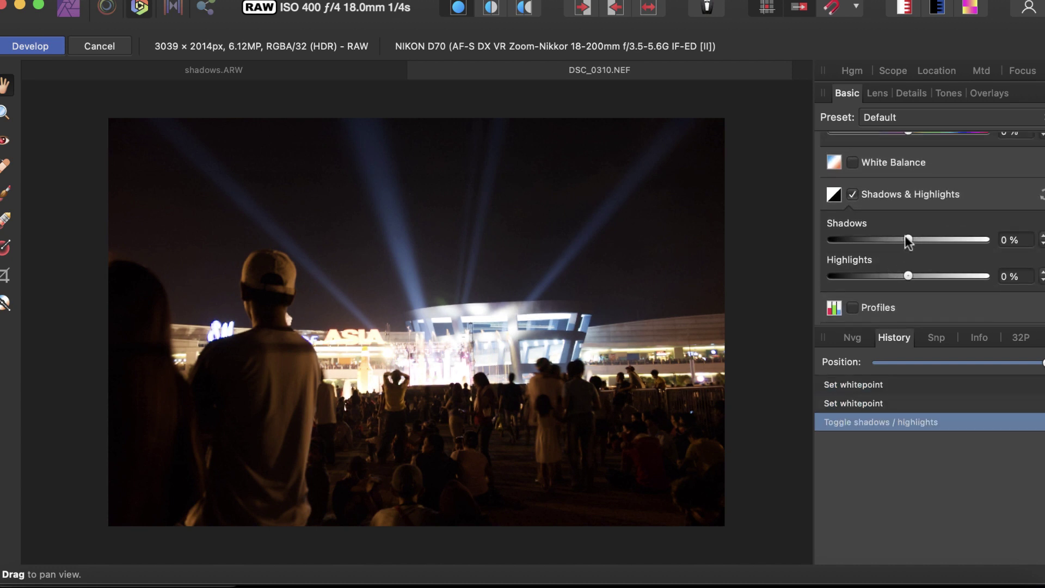
pyautogui.moveTo(907, 240); pyautogui.dragTo(940, 239)
pyautogui.moveTo(908, 276); pyautogui.dragTo(836, 276)
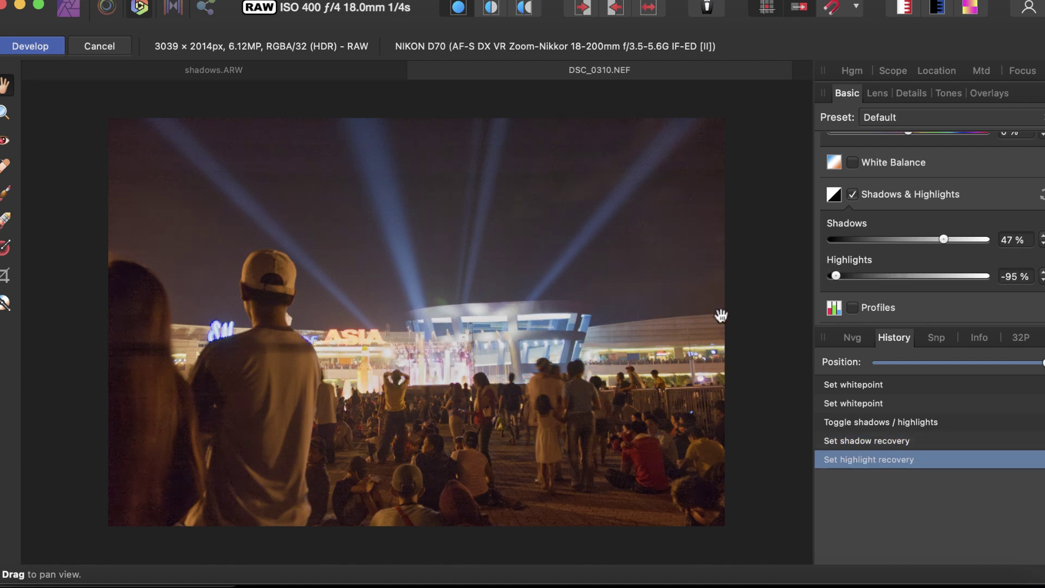
# Step: Enable White Balance at 3031 K and set contrast to 5% and clarity to 32%
pyautogui.scroll(2, 906, 207)
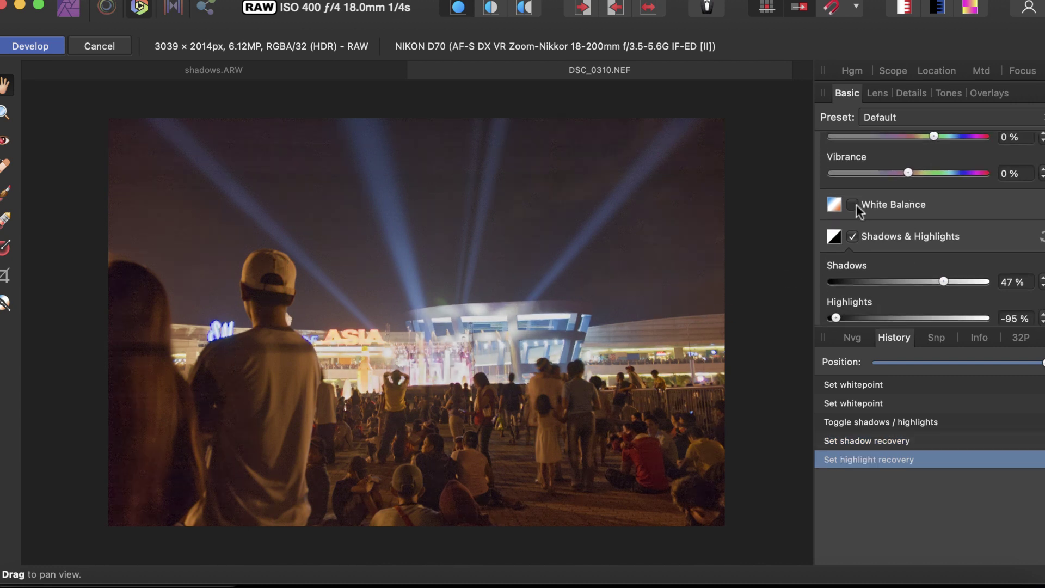
pyautogui.click(853, 205)
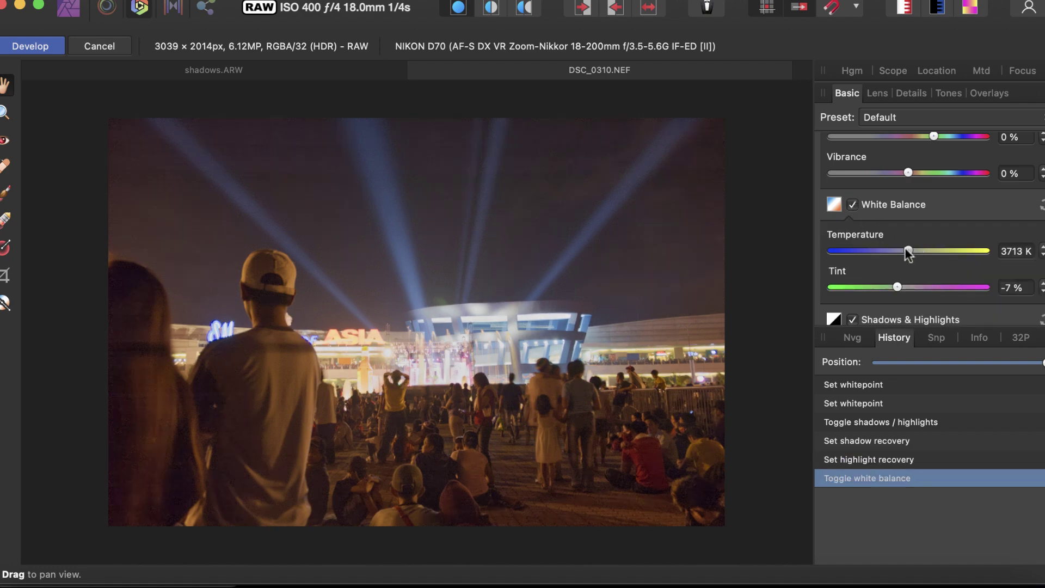
pyautogui.moveTo(908, 252); pyautogui.dragTo(889, 252)
pyautogui.scroll(2, 907, 202)
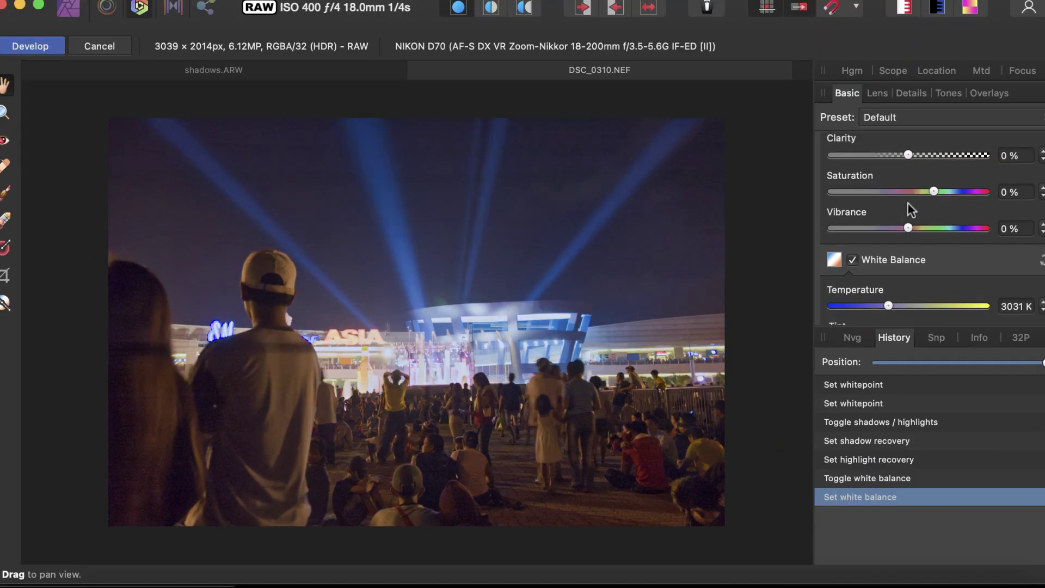
pyautogui.scroll(3, 907, 202)
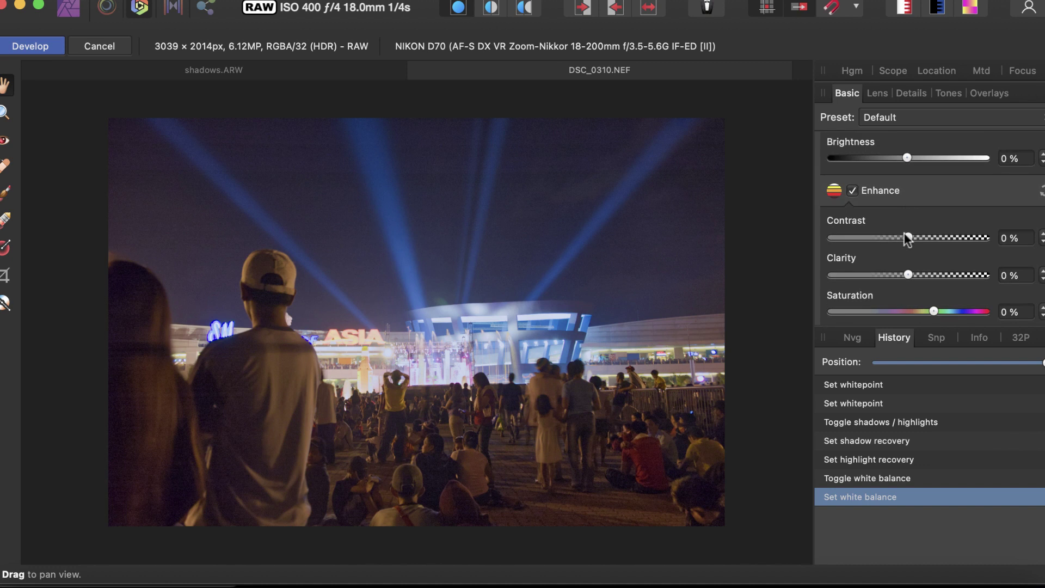
pyautogui.moveTo(906, 238); pyautogui.dragTo(929, 227)
pyautogui.scroll(-2, 912, 234)
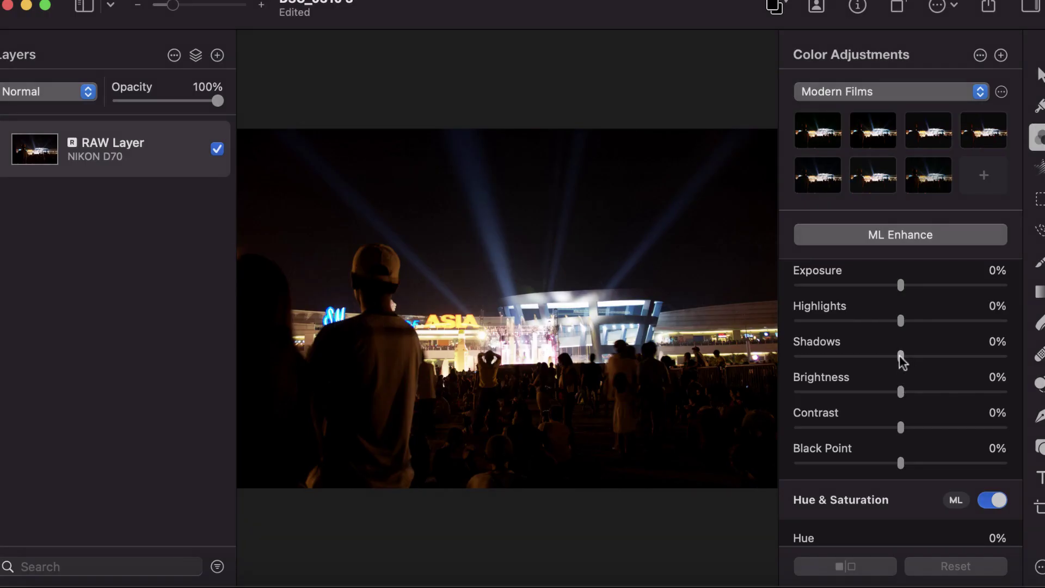
# Step: Lift the night crowd photo's Shadows to 53% and pull Highlights down to -19%
pyautogui.moveTo(901, 357); pyautogui.dragTo(972, 360)
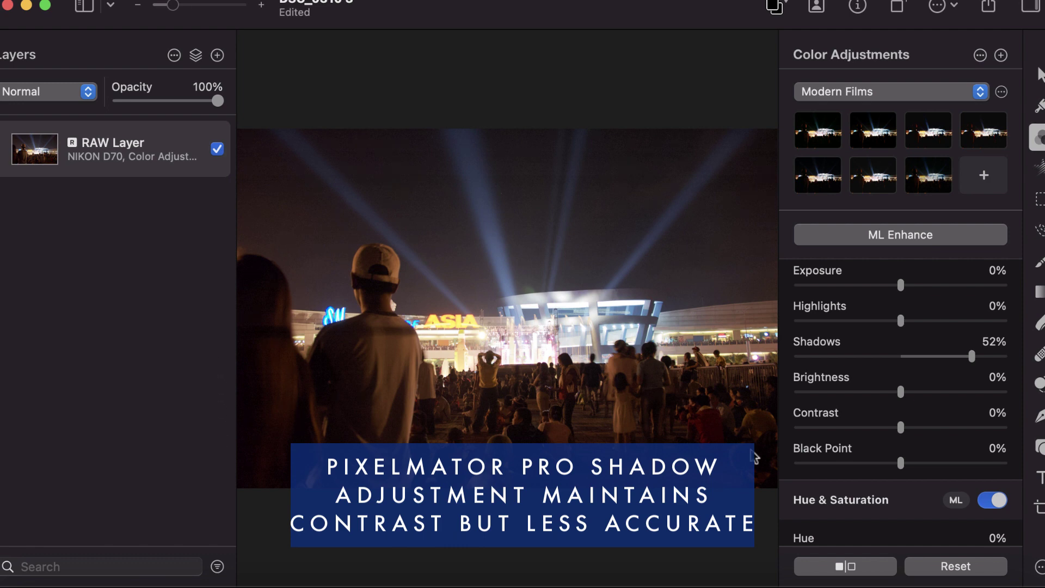
pyautogui.moveTo(969, 355)
pyautogui.mouseDown()
pyautogui.moveTo(910, 357)
pyautogui.moveTo(980, 361)
pyautogui.moveTo(968, 360)
pyautogui.mouseUp()
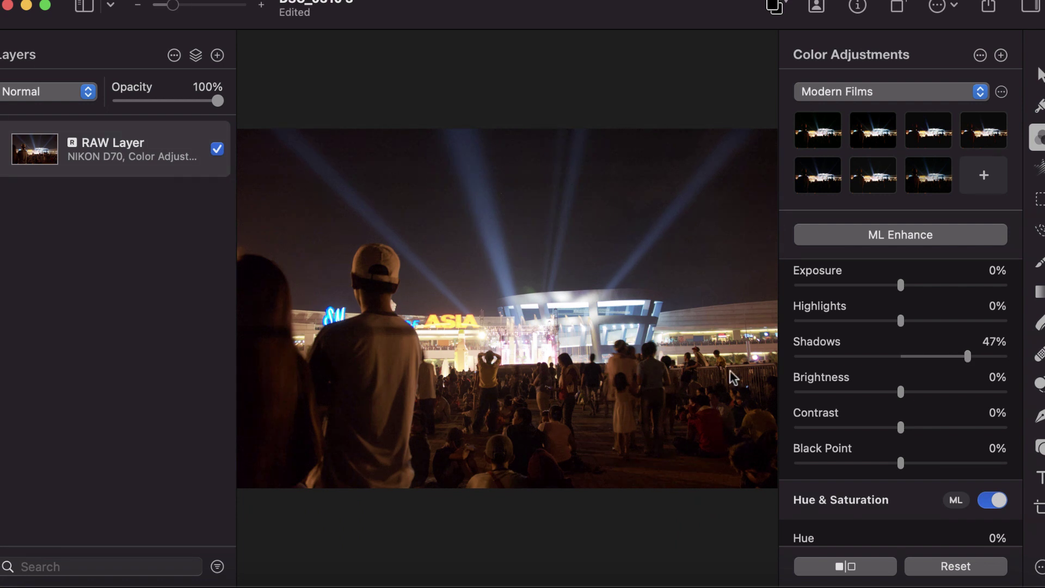
pyautogui.moveTo(904, 323); pyautogui.dragTo(882, 333)
pyautogui.moveTo(883, 324)
pyautogui.mouseDown()
pyautogui.moveTo(830, 325)
pyautogui.moveTo(861, 326)
pyautogui.mouseUp()
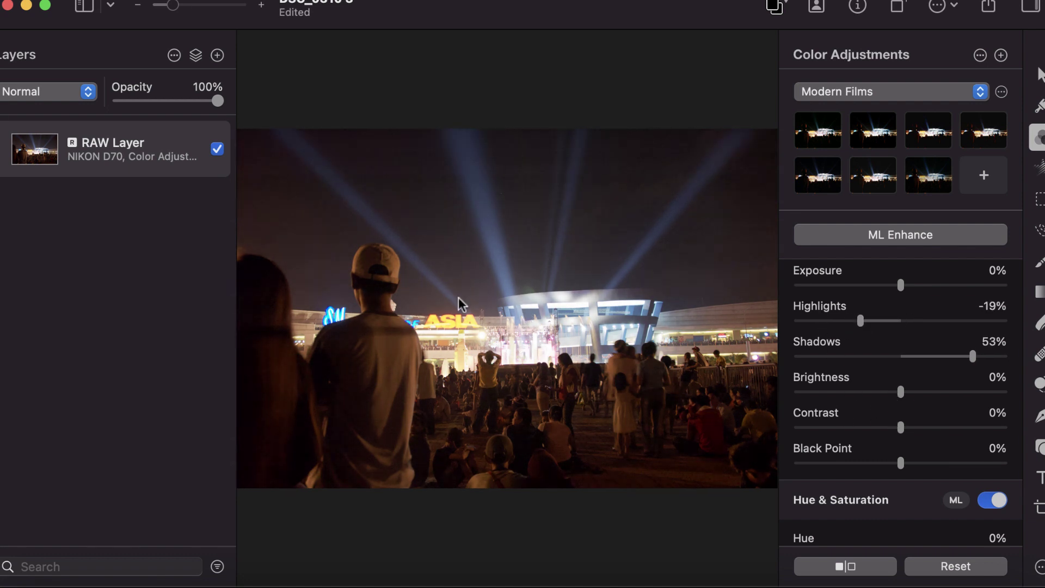
# Step: Turn on Sharpen with 100 px radius and 6% intensity, then compare against the original
pyautogui.scroll(-15, 929, 375)
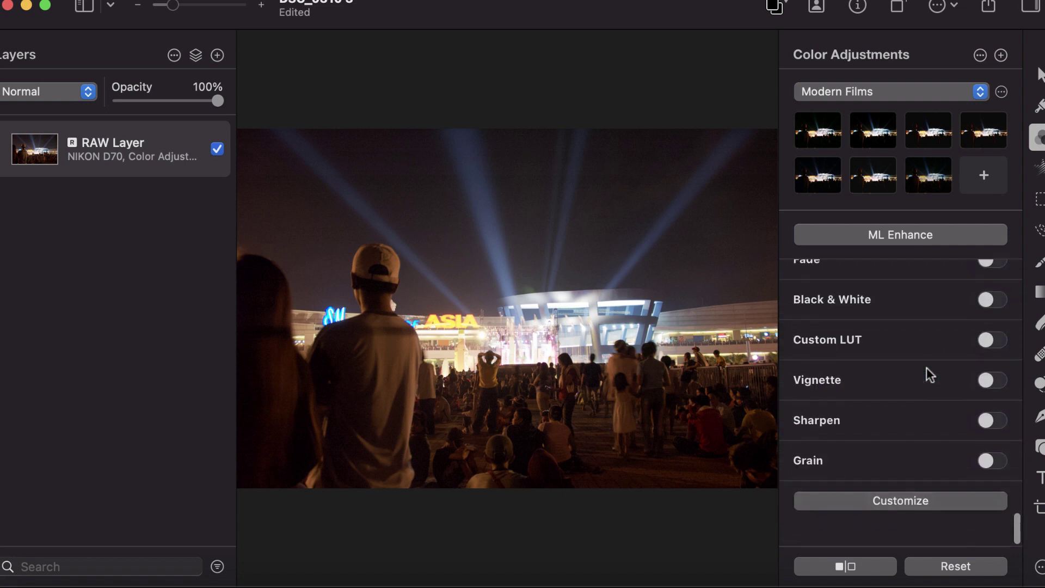
pyautogui.click(983, 446)
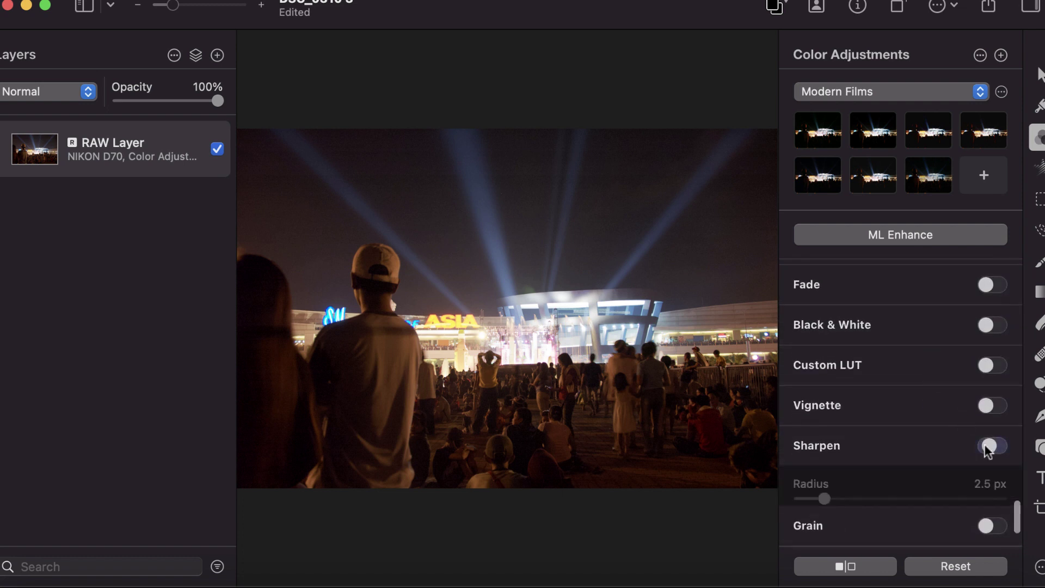
pyautogui.click(823, 498)
pyautogui.moveTo(823, 498); pyautogui.dragTo(959, 503)
pyautogui.moveTo(891, 534); pyautogui.dragTo(826, 529)
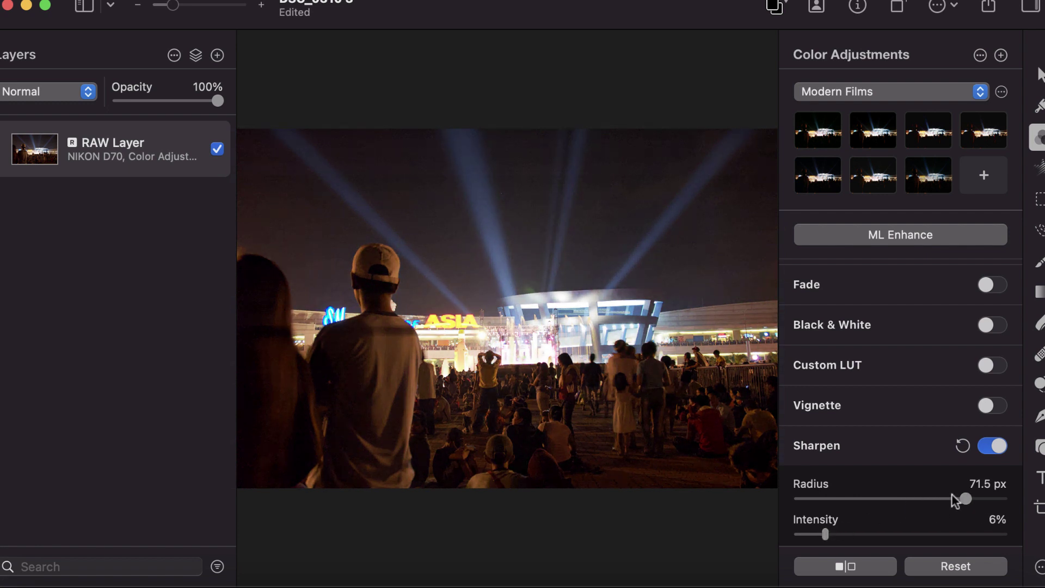
pyautogui.click(848, 566)
pyautogui.click(848, 566)
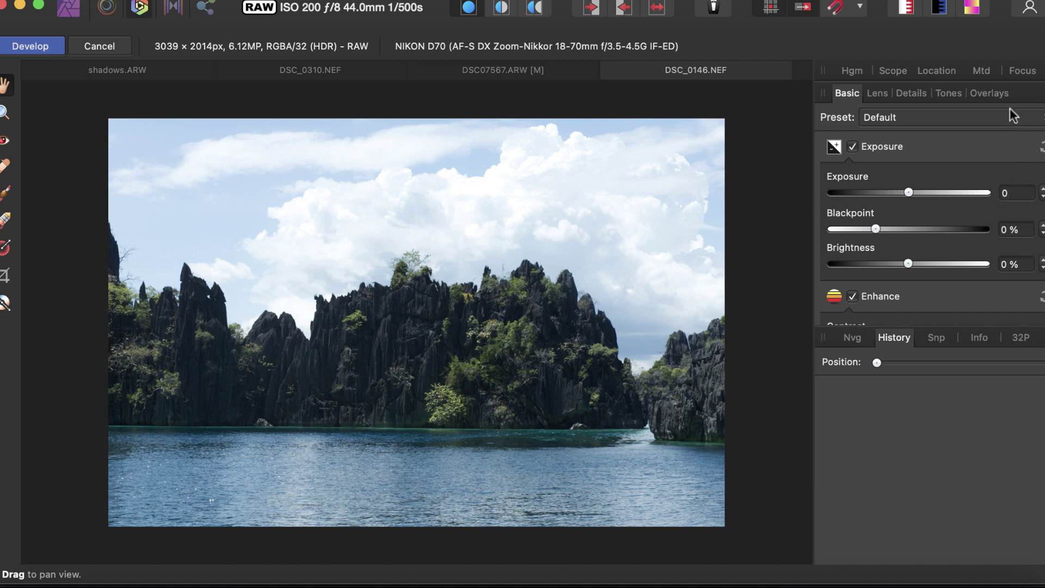
# Step: Add a Brush overlay and paint a first mask stroke across the central cliff
pyautogui.click(986, 93)
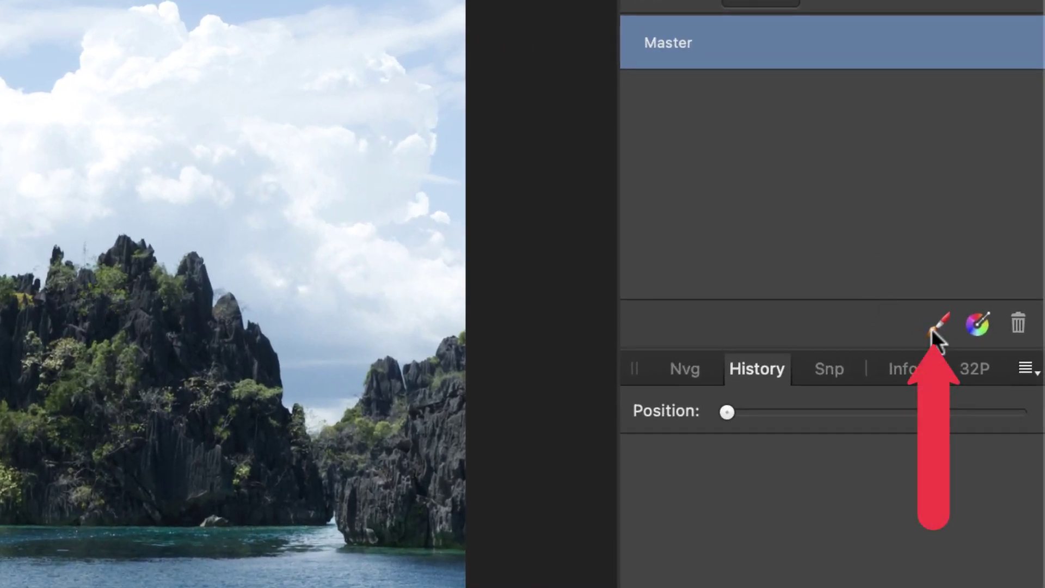
pyautogui.click(934, 328)
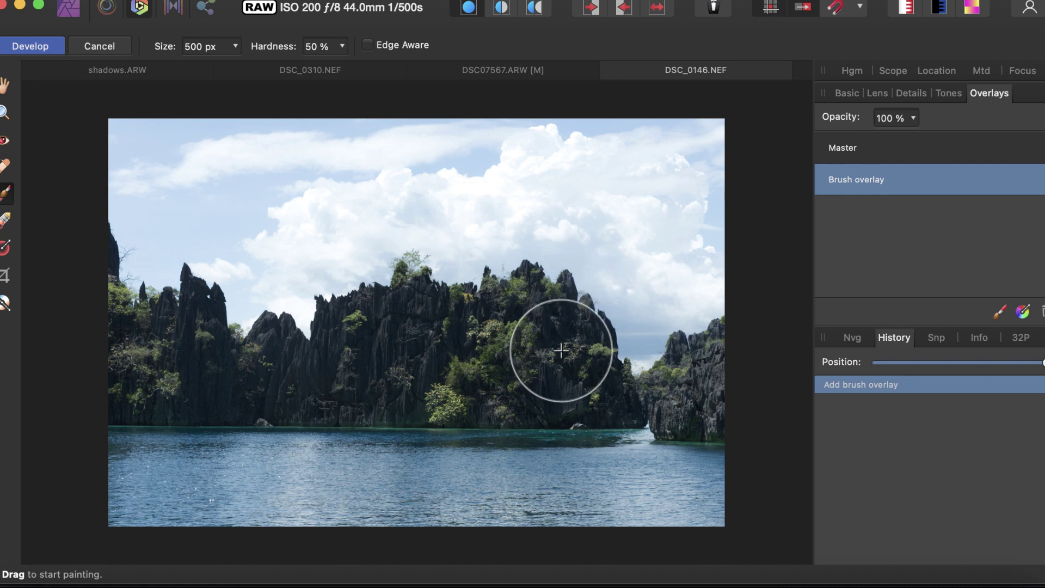
pyautogui.scroll(5, 548, 351)
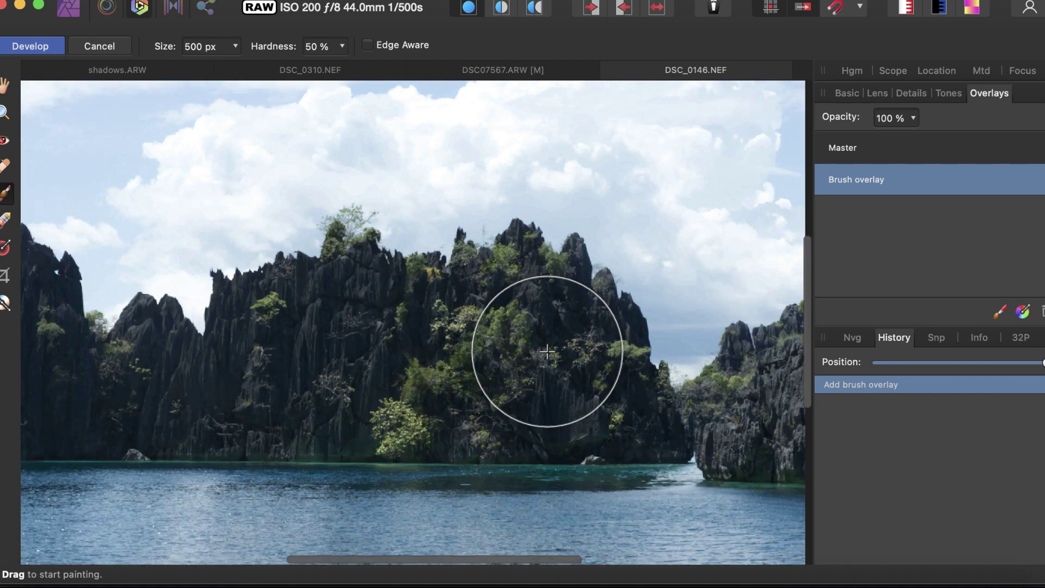
pyautogui.press('[')
pyautogui.press('[')
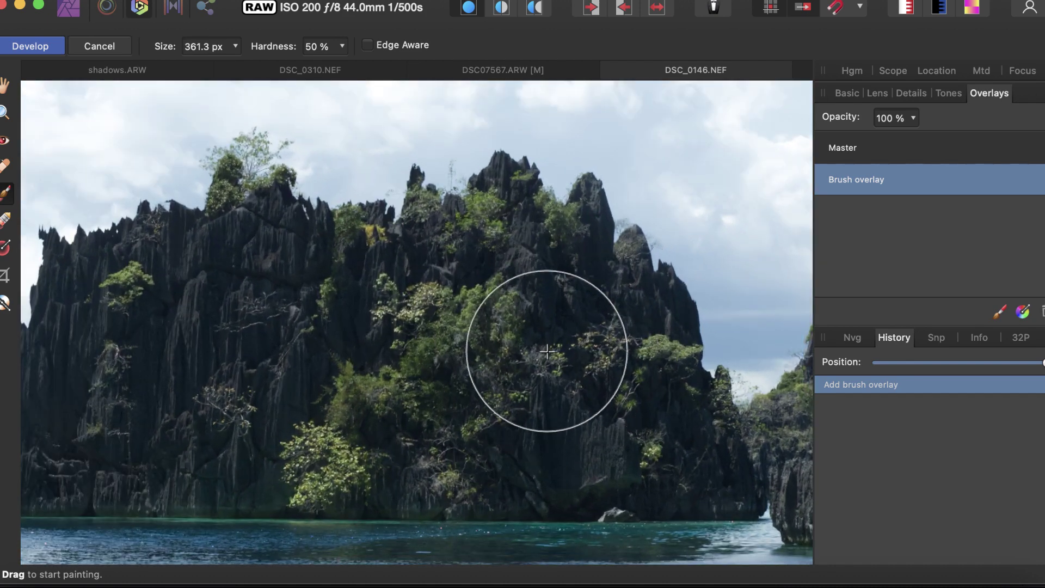
pyautogui.moveTo(547, 351)
pyautogui.mouseDown()
pyautogui.moveTo(354, 356)
pyautogui.moveTo(500, 370)
pyautogui.moveTo(456, 388)
pyautogui.moveTo(452, 426)
pyautogui.moveTo(437, 433)
pyautogui.moveTo(379, 412)
pyautogui.moveTo(371, 374)
pyautogui.moveTo(326, 372)
pyautogui.moveTo(331, 359)
pyautogui.moveTo(316, 346)
pyautogui.moveTo(591, 375)
pyautogui.moveTo(560, 377)
pyautogui.moveTo(605, 412)
pyautogui.moveTo(339, 381)
pyautogui.moveTo(151, 405)
pyautogui.moveTo(208, 438)
pyautogui.moveTo(250, 436)
pyautogui.moveTo(73, 431)
pyautogui.moveTo(206, 396)
pyautogui.moveTo(260, 395)
pyautogui.mouseUp()
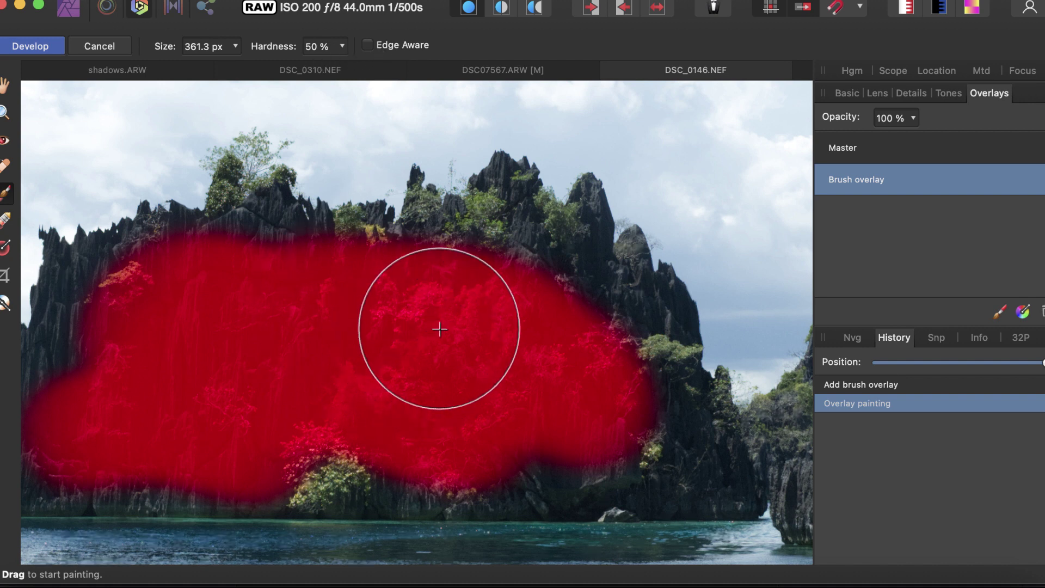
# Step: Extend the red mask over the cliffs to the right and out to the photo's left edge
pyautogui.moveTo(573, 304)
pyautogui.mouseDown()
pyautogui.moveTo(641, 372)
pyautogui.moveTo(656, 392)
pyautogui.mouseUp()
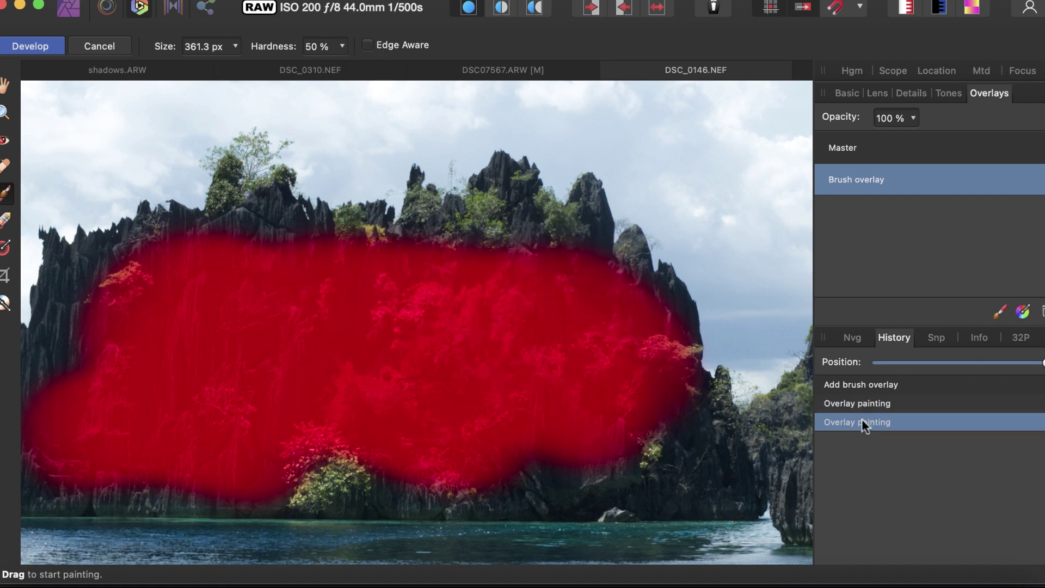
pyautogui.moveTo(570, 401)
pyautogui.mouseDown()
pyautogui.moveTo(416, 376)
pyautogui.moveTo(349, 322)
pyautogui.mouseUp()
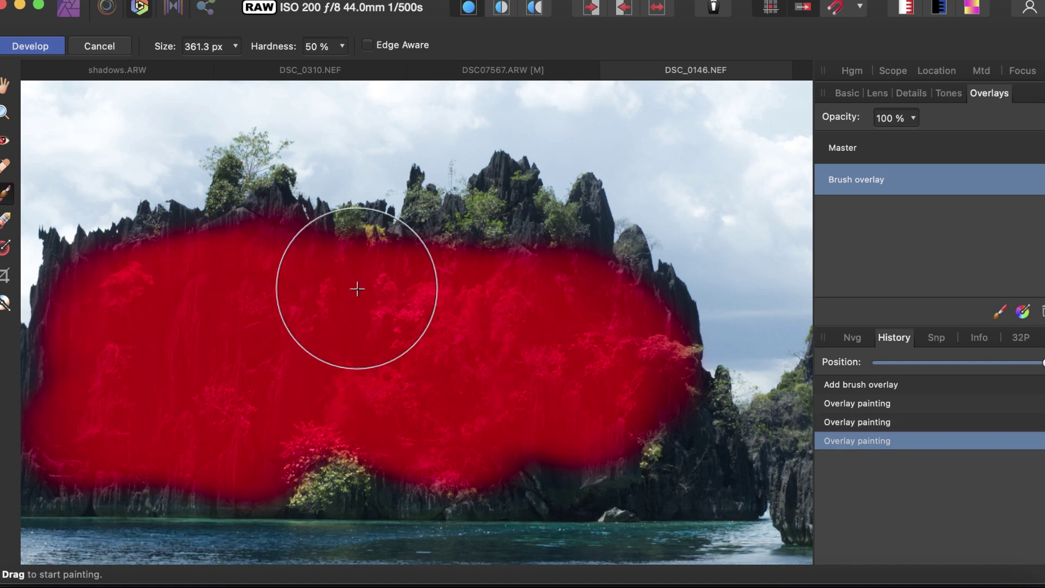
pyautogui.scroll(-5, 358, 289)
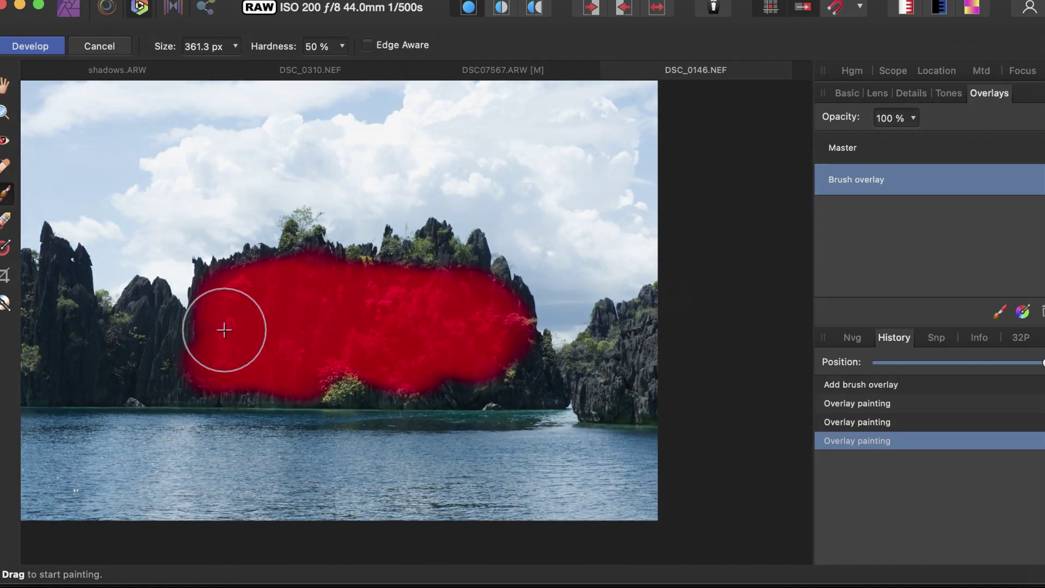
pyautogui.moveTo(215, 335)
pyautogui.mouseDown()
pyautogui.moveTo(125, 351)
pyautogui.moveTo(229, 357)
pyautogui.moveTo(48, 361)
pyautogui.moveTo(328, 348)
pyautogui.moveTo(491, 362)
pyautogui.moveTo(439, 312)
pyautogui.moveTo(421, 279)
pyautogui.moveTo(437, 274)
pyautogui.moveTo(393, 288)
pyautogui.moveTo(392, 263)
pyautogui.mouseUp()
pyautogui.scroll(5, 392, 263)
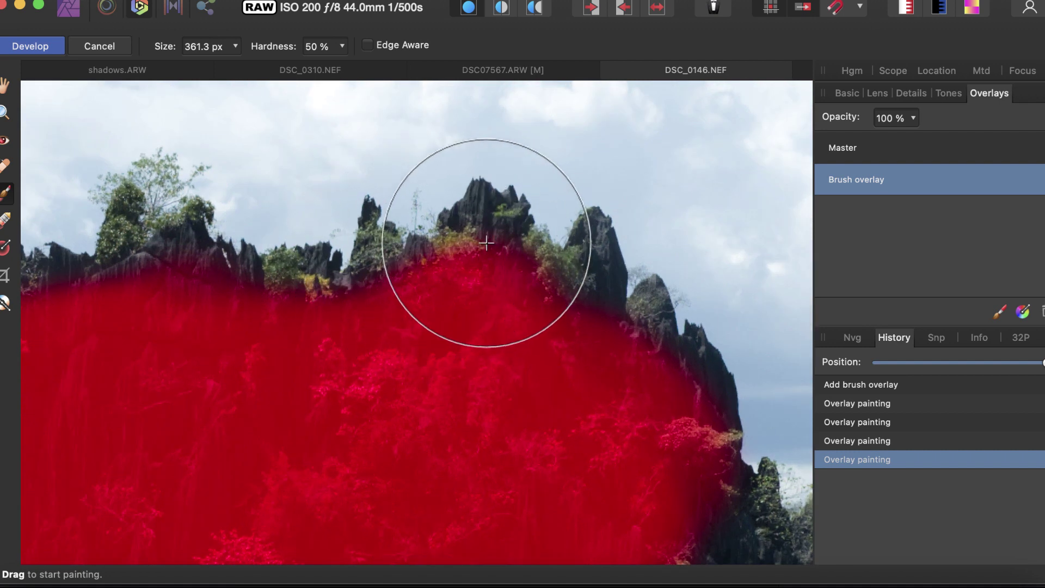
# Step: Enable Edge Aware and remask the central and dark rock peaks with a ~51 px brush
pyautogui.click(367, 45)
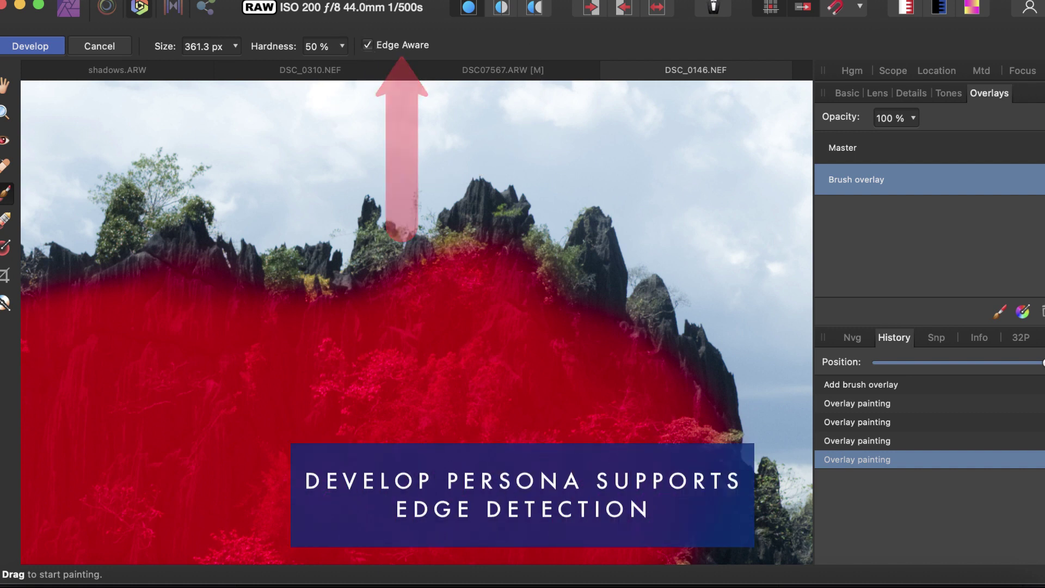
pyautogui.press('[')
pyautogui.press('[')
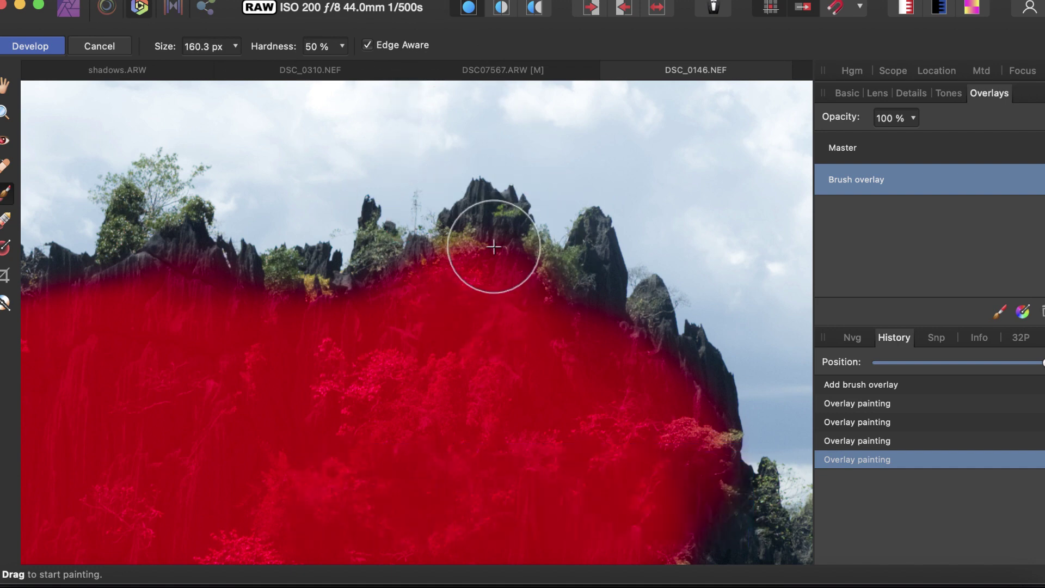
pyautogui.moveTo(495, 240)
pyautogui.mouseDown()
pyautogui.moveTo(477, 215)
pyautogui.moveTo(410, 265)
pyautogui.moveTo(371, 259)
pyautogui.moveTo(400, 256)
pyautogui.moveTo(417, 217)
pyautogui.moveTo(378, 230)
pyautogui.moveTo(367, 190)
pyautogui.moveTo(351, 277)
pyautogui.moveTo(326, 327)
pyautogui.moveTo(291, 328)
pyautogui.moveTo(275, 310)
pyautogui.mouseUp()
pyautogui.scroll(3, 401, 254)
pyautogui.hotkey('ctrl', 'z')
pyautogui.scroll(2, 381, 362)
pyautogui.scroll(2, 363, 313)
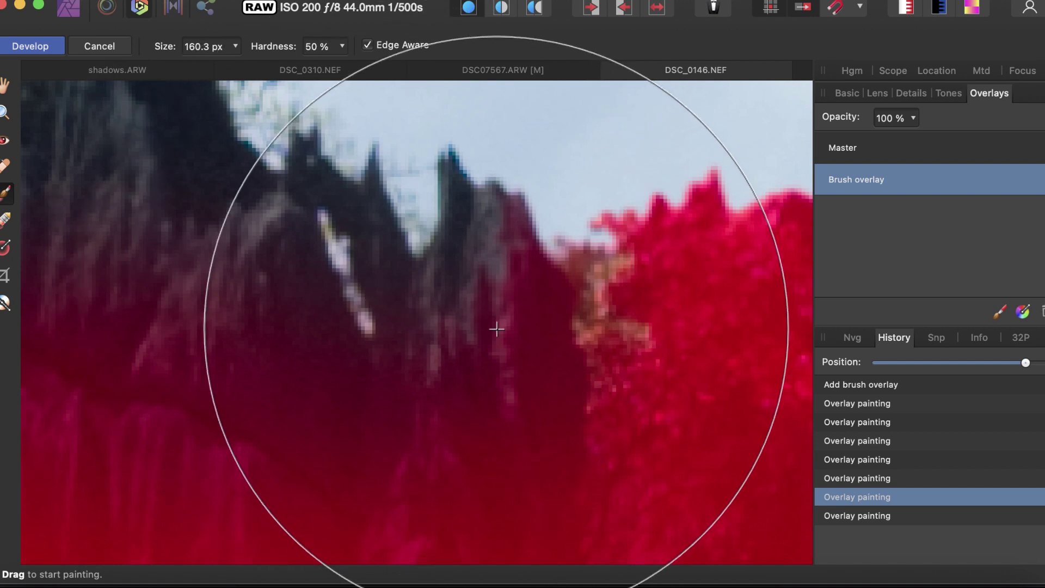
pyautogui.press('[')
pyautogui.press('[')
pyautogui.press('[')
pyautogui.moveTo(467, 315)
pyautogui.mouseDown()
pyautogui.moveTo(471, 268)
pyautogui.moveTo(404, 321)
pyautogui.moveTo(356, 222)
pyautogui.mouseUp()
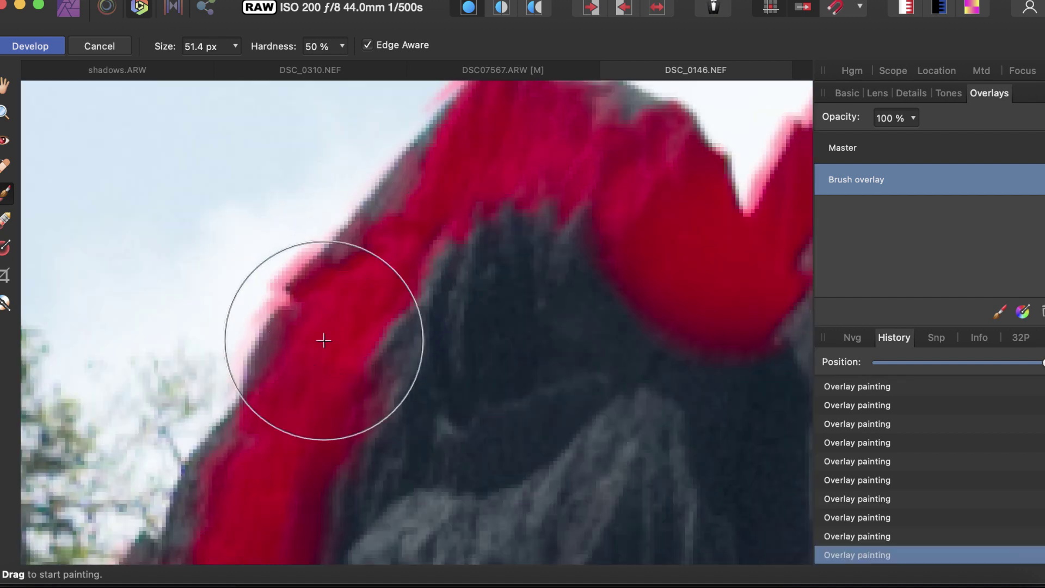
# Step: At 37.1 px brush size, undo the last stroke and mask the peak edge against the sky
pyautogui.hscroll(3, 324, 341)
pyautogui.scroll(2, 323, 341)
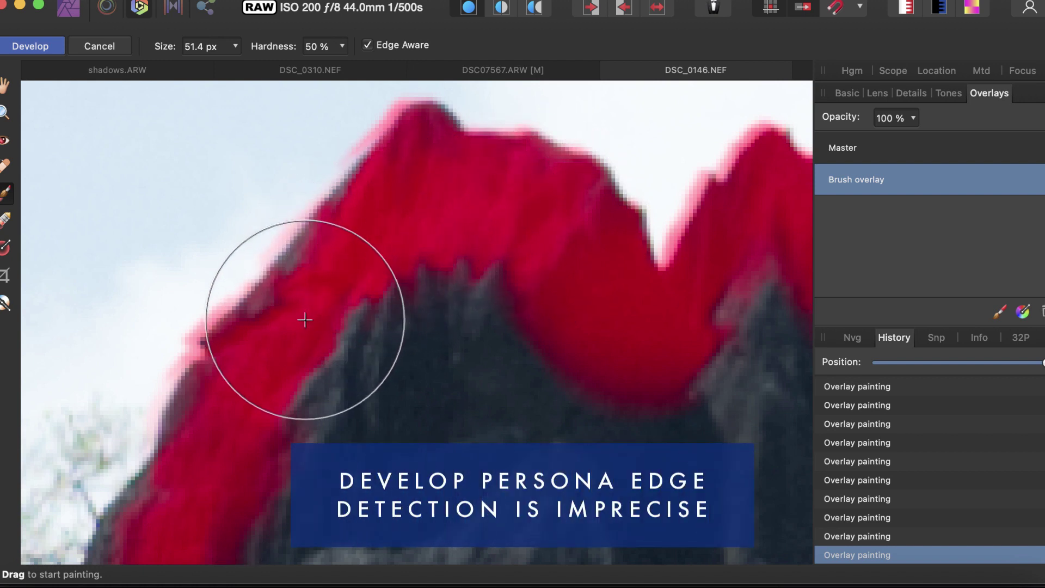
pyautogui.scroll(3, 305, 319)
pyautogui.scroll(-4, 320, 274)
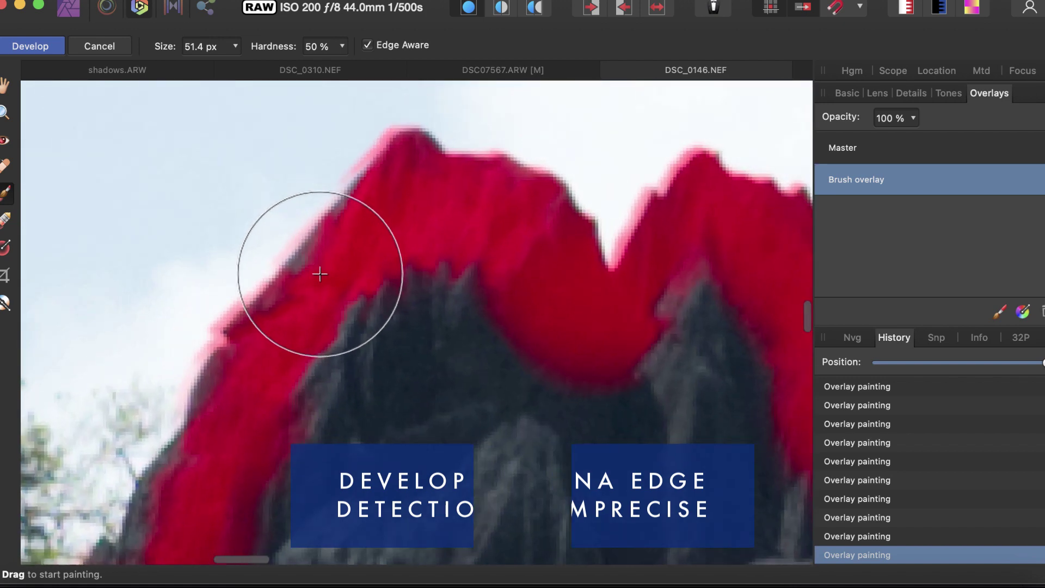
pyautogui.press('[')
pyautogui.press('[')
pyautogui.press('super+z')
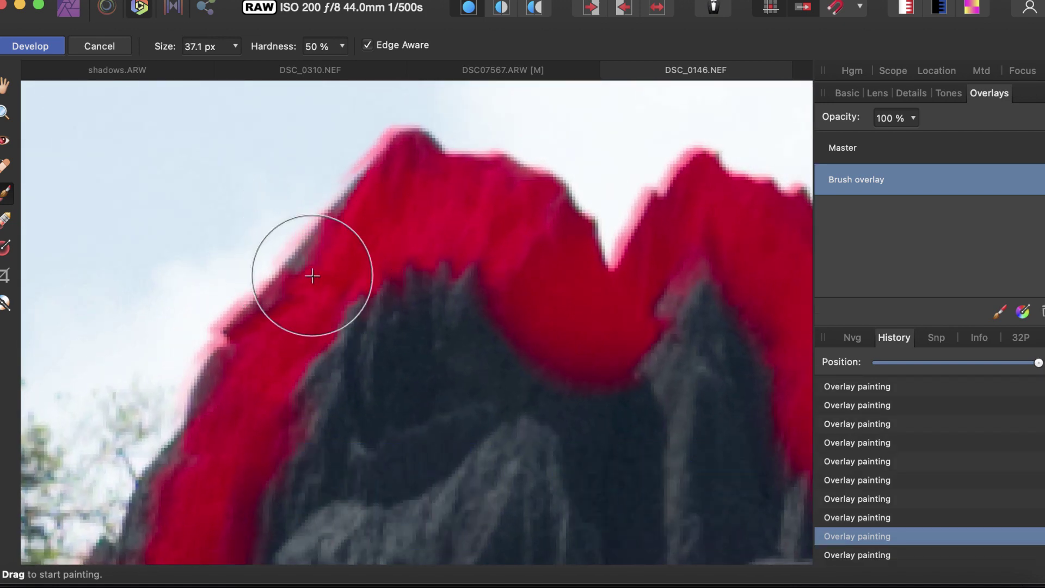
pyautogui.scroll(3, 310, 273)
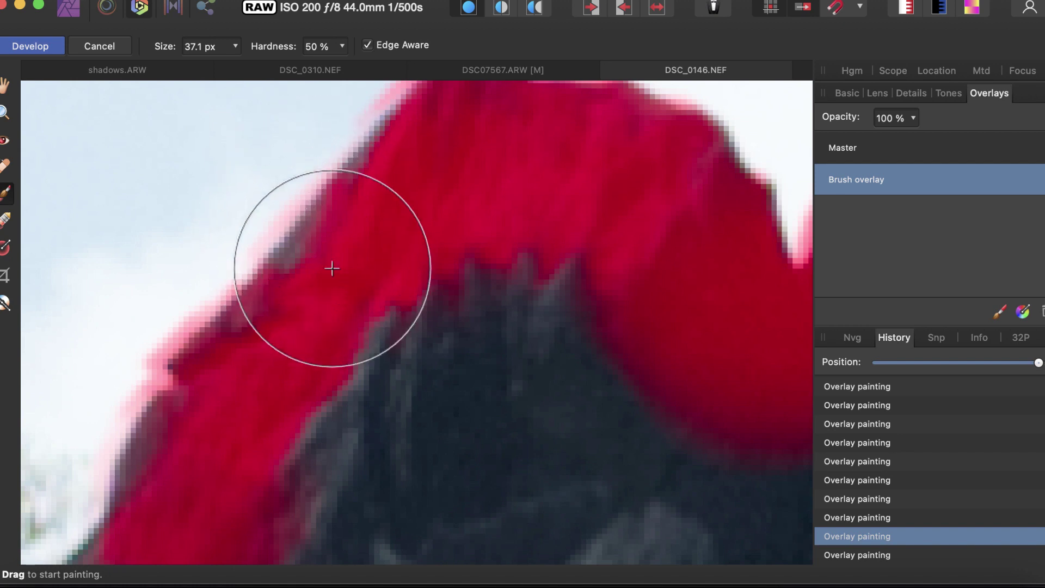
pyautogui.moveTo(341, 273); pyautogui.dragTo(267, 253)
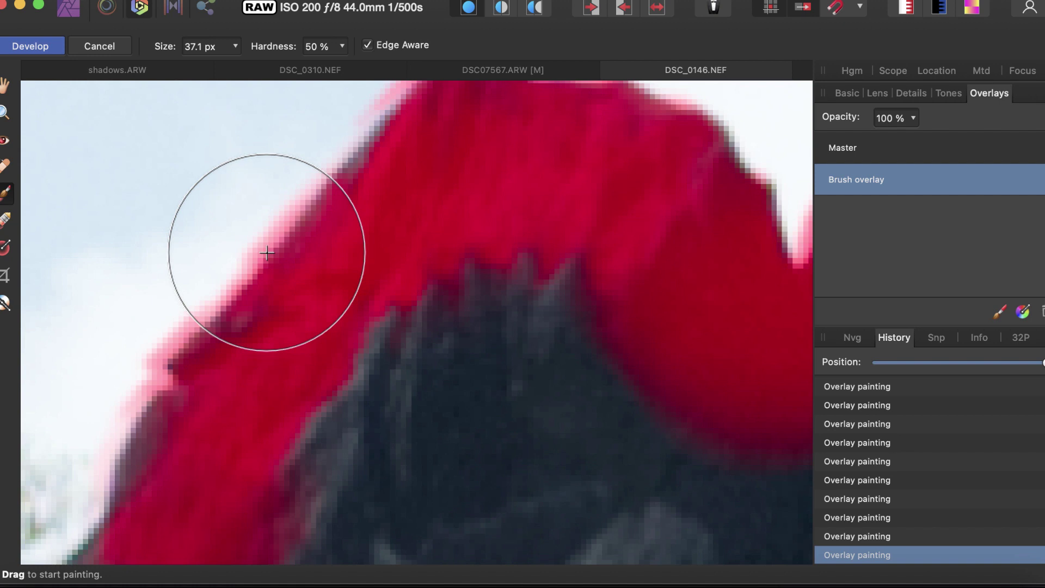
# Step: With a 19.4 px brush, fill the edge near the notch and trace the mask along the sky
pyautogui.scroll(1, 320, 313)
pyautogui.press('[')
pyautogui.press('[')
pyautogui.press('[')
pyautogui.press('[')
pyautogui.press('[')
pyautogui.press('[')
pyautogui.scroll(-5, 319, 312)
pyautogui.hscroll(-4, 319, 311)
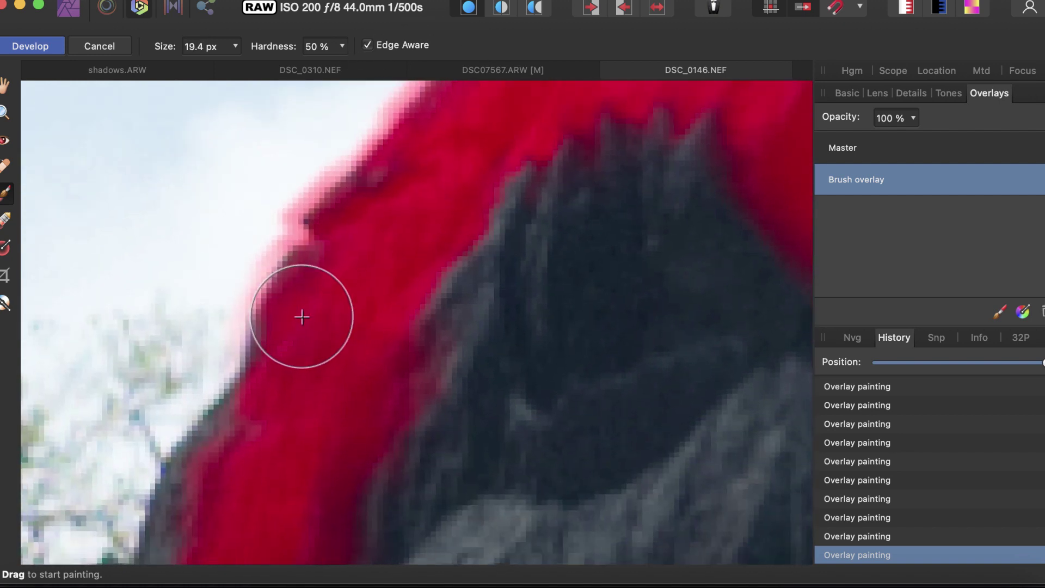
pyautogui.moveTo(302, 342)
pyautogui.mouseDown()
pyautogui.moveTo(296, 369)
pyautogui.moveTo(323, 281)
pyautogui.moveTo(312, 355)
pyautogui.moveTo(294, 341)
pyautogui.moveTo(300, 322)
pyautogui.moveTo(278, 353)
pyautogui.moveTo(310, 333)
pyautogui.moveTo(312, 323)
pyautogui.moveTo(282, 351)
pyautogui.moveTo(308, 319)
pyautogui.moveTo(283, 343)
pyautogui.moveTo(248, 418)
pyautogui.moveTo(243, 485)
pyautogui.moveTo(187, 486)
pyautogui.mouseUp()
pyautogui.scroll(-5, 307, 358)
pyautogui.hscroll(-3, 306, 358)
pyautogui.scroll(-2, 198, 487)
pyautogui.moveTo(231, 416)
pyautogui.mouseDown()
pyautogui.moveTo(267, 354)
pyautogui.moveTo(218, 401)
pyautogui.moveTo(177, 527)
pyautogui.mouseUp()
# Step: Enlarge the brush to 29.5 px and extend the mask rightward along the sky edge
pyautogui.scroll(-3, 541, 358)
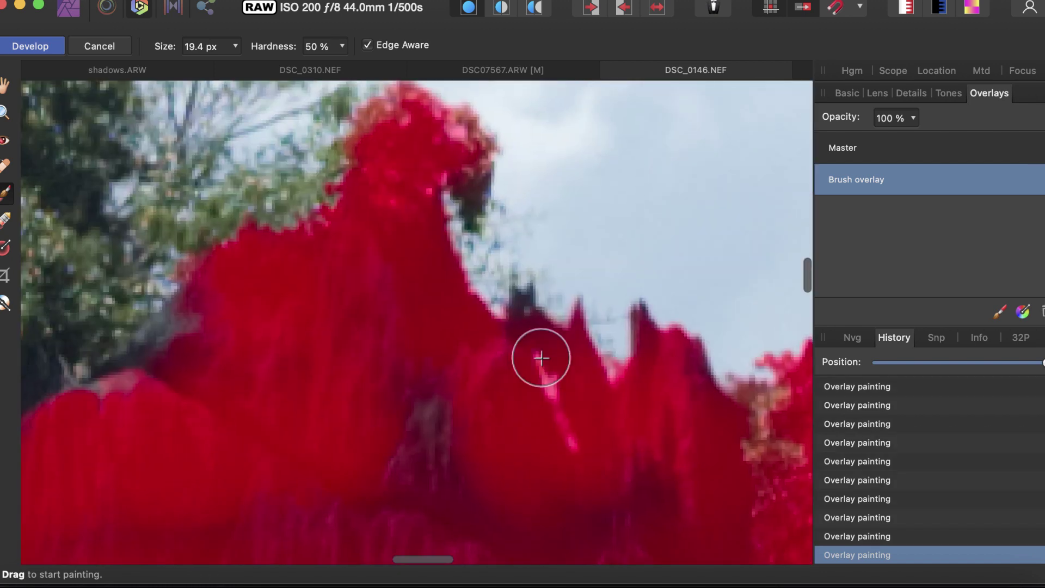
pyautogui.press(']')
pyautogui.press(']')
pyautogui.moveTo(532, 361)
pyautogui.mouseDown()
pyautogui.moveTo(545, 385)
pyautogui.moveTo(667, 367)
pyautogui.mouseUp()
pyautogui.hscroll(6, 436, 396)
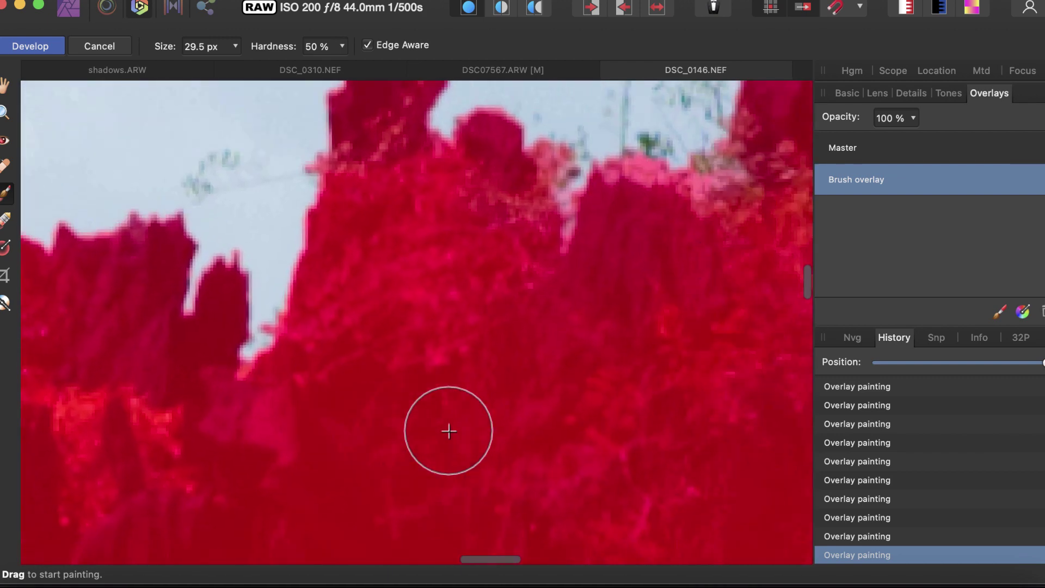
pyautogui.scroll(-8, 449, 432)
pyautogui.scroll(2, 377, 391)
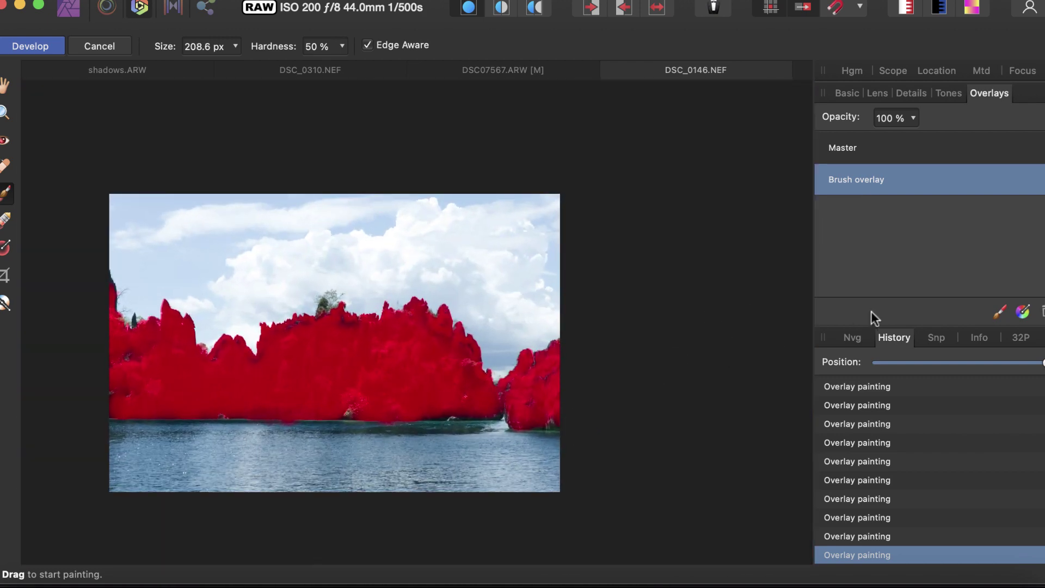
pyautogui.scroll(3, 221, 367)
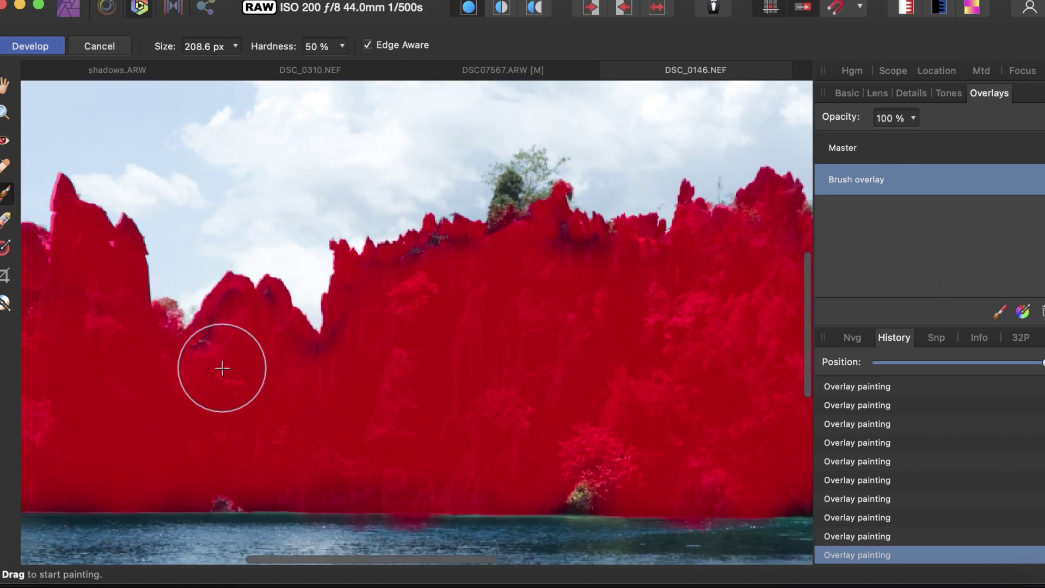
pyautogui.scroll(-3, 358, 322)
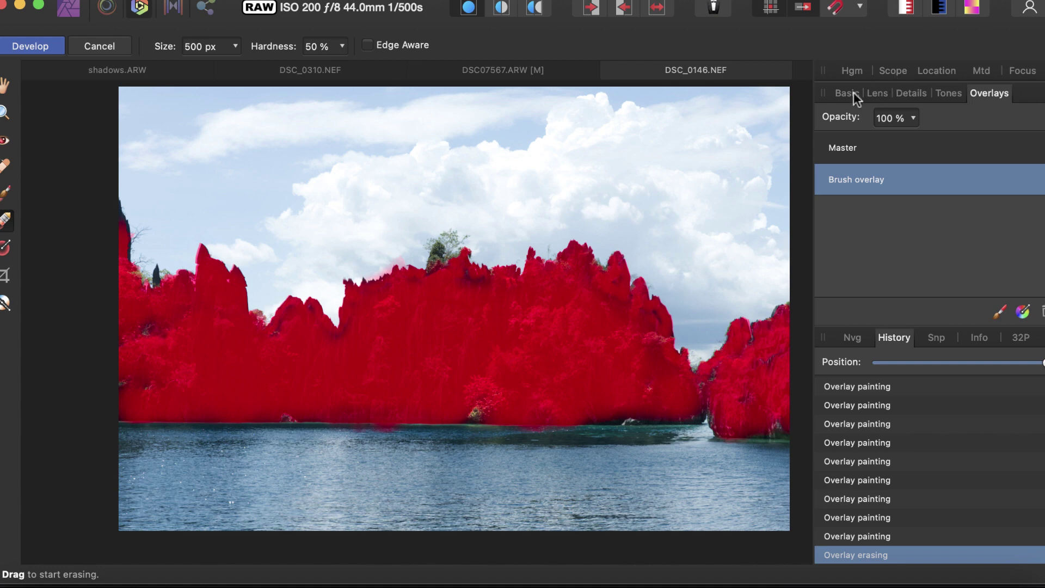
# Step: Switch to the overlay's Basic adjustments and adjust its Shadows & Highlights recovery
pyautogui.click(853, 92)
pyautogui.scroll(-3, 888, 218)
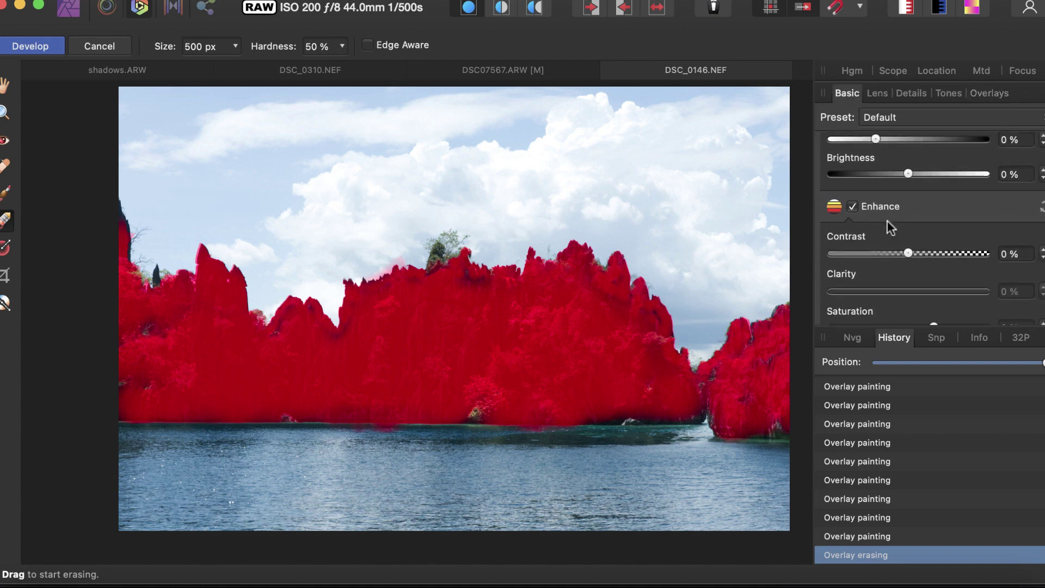
pyautogui.scroll(-5, 887, 221)
pyautogui.moveTo(908, 239)
pyautogui.mouseDown()
pyautogui.moveTo(978, 236)
pyautogui.moveTo(907, 247)
pyautogui.mouseUp()
# Step: Raise the overlay exposure to 1.172 to brighten the masked cliffs
pyautogui.scroll(4, 907, 248)
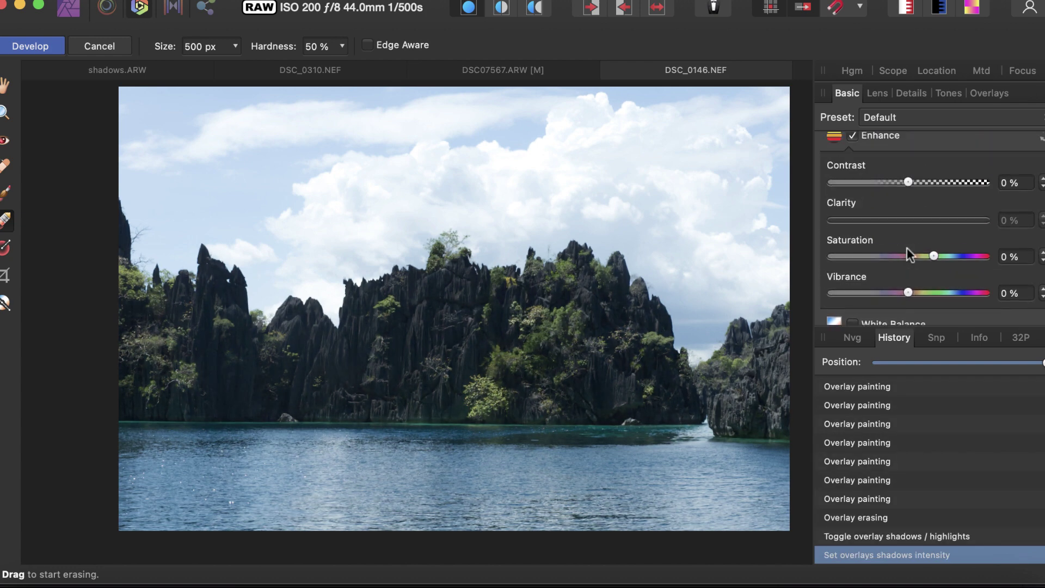
pyautogui.scroll(3, 907, 247)
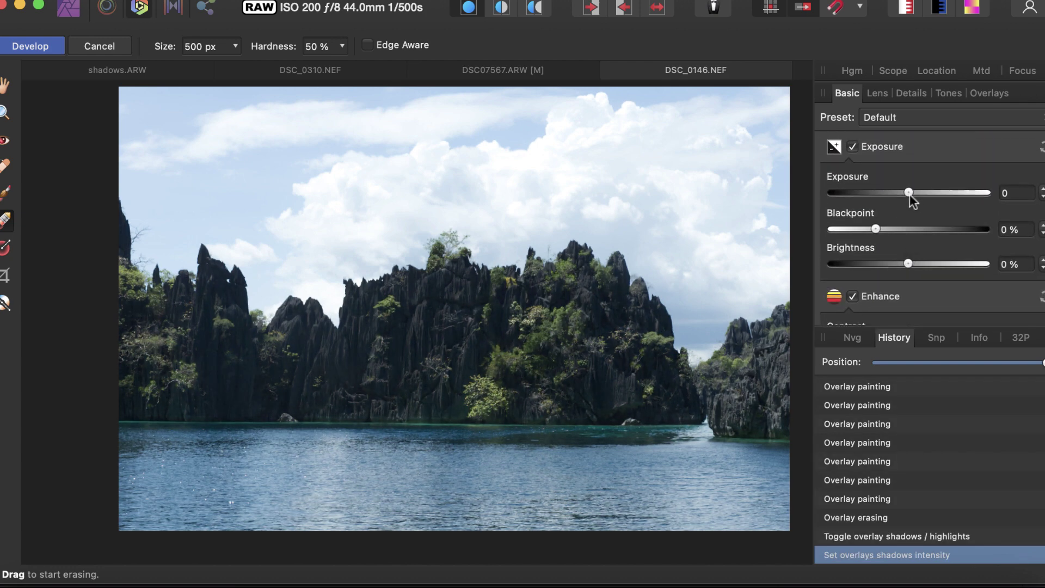
pyautogui.moveTo(910, 193); pyautogui.dragTo(927, 193)
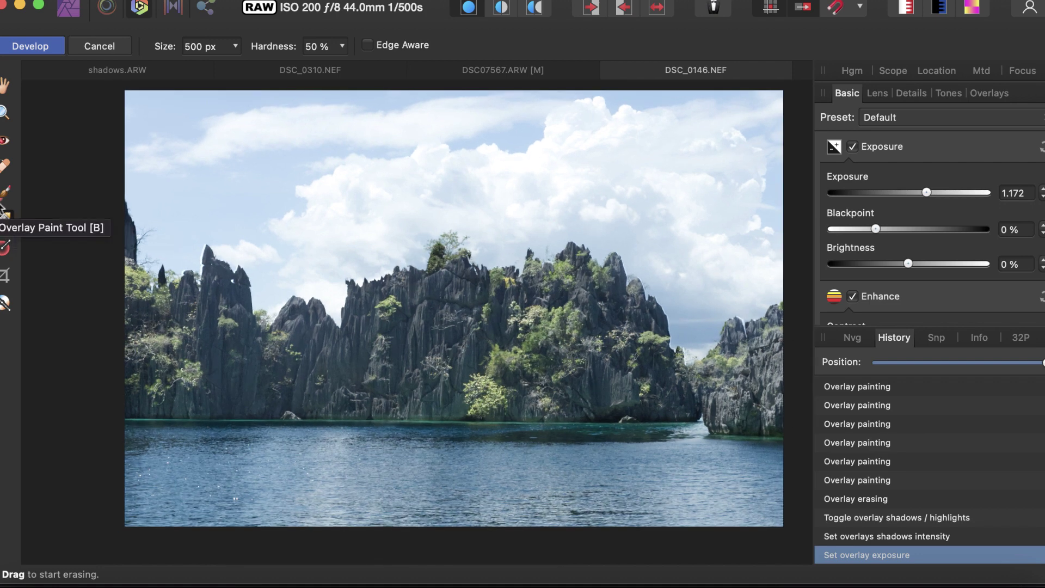
pyautogui.scroll(5, 529, 327)
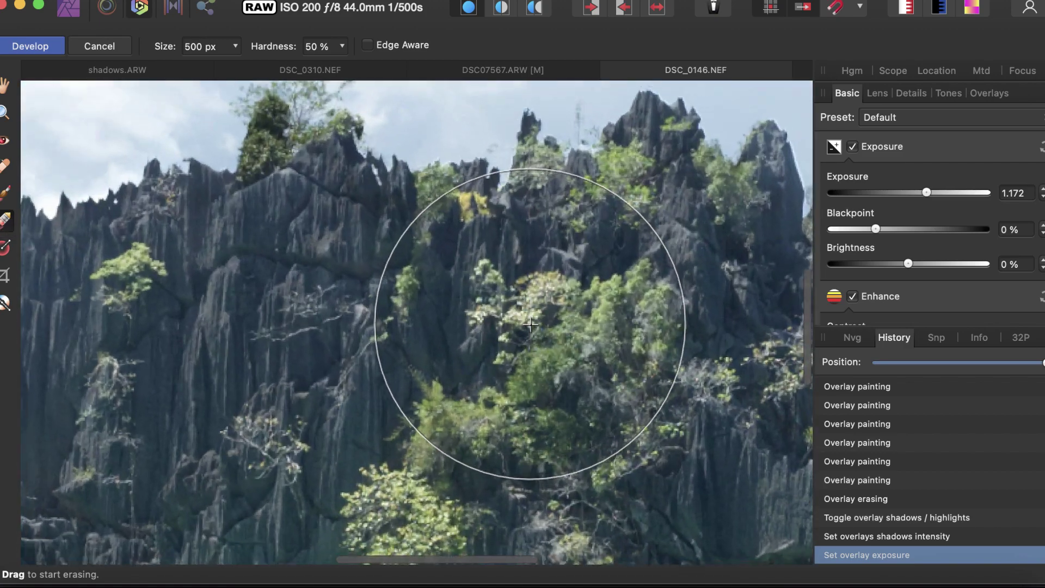
pyautogui.scroll(-3, 530, 327)
pyautogui.scroll(5, 530, 327)
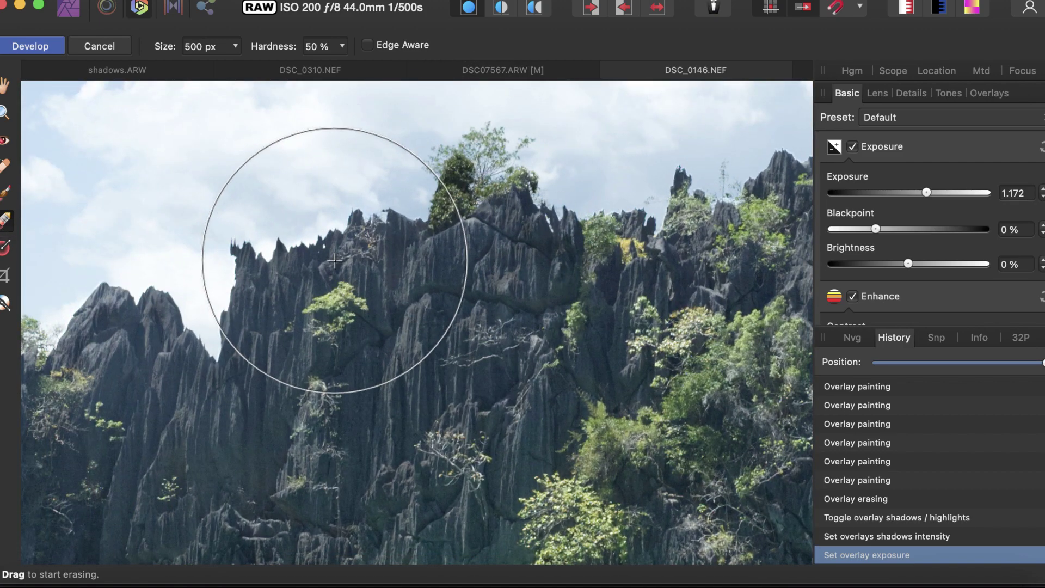
pyautogui.scroll(-4, 336, 258)
pyautogui.scroll(-1, 336, 262)
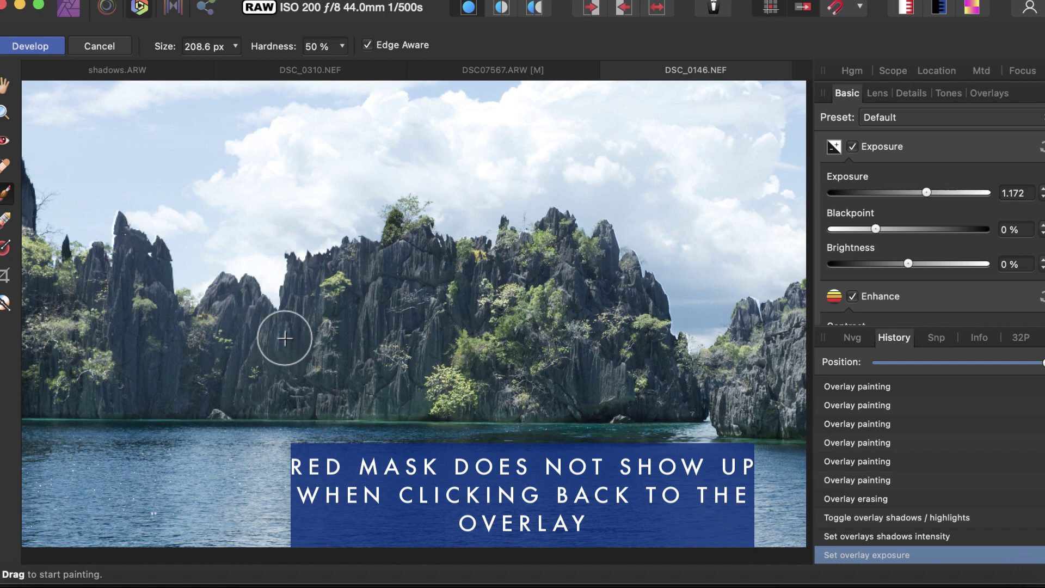
# Step: Paint more overlay strokes on the cliffs and push overlay exposure to maximum to reveal the mask
pyautogui.moveTo(311, 366); pyautogui.dragTo(472, 327)
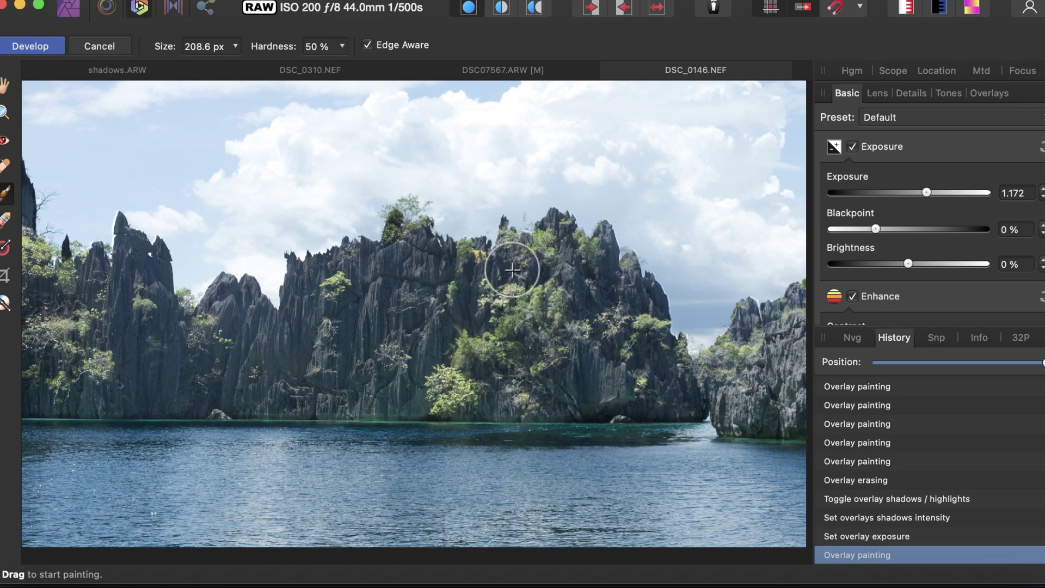
pyautogui.moveTo(420, 276); pyautogui.dragTo(422, 276)
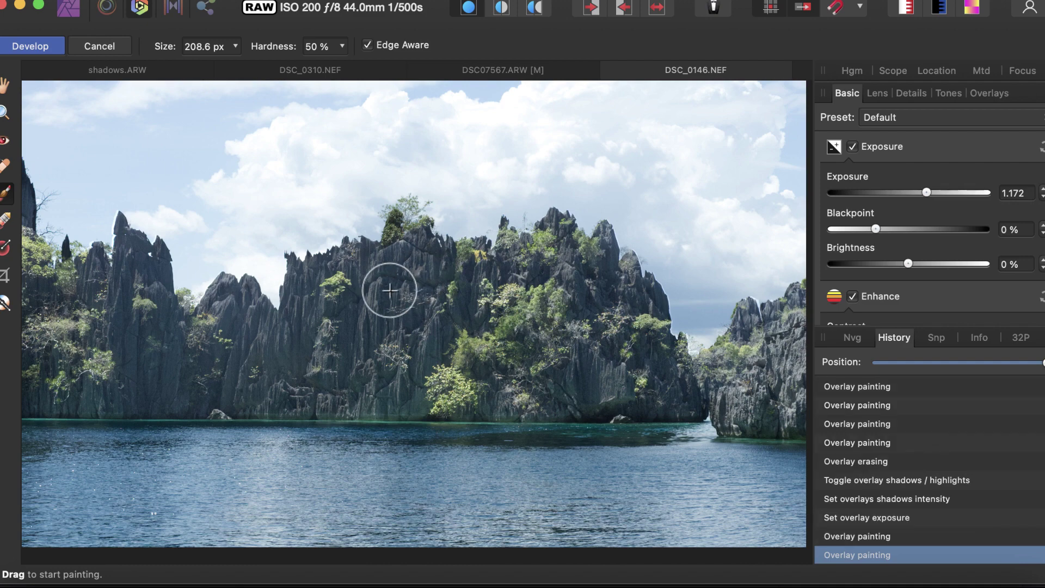
pyautogui.click(371, 303)
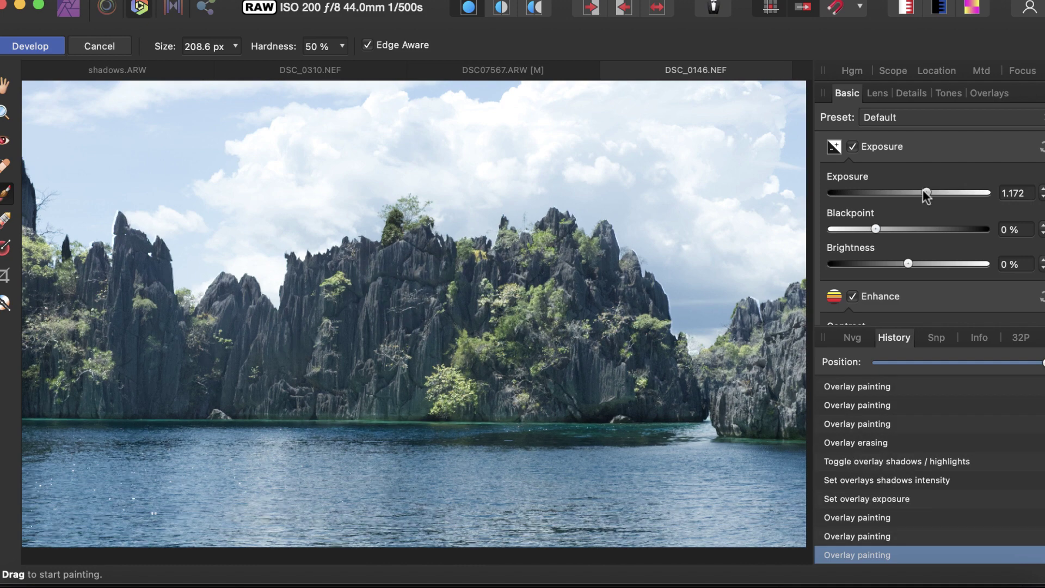
pyautogui.moveTo(927, 193); pyautogui.dragTo(1004, 199)
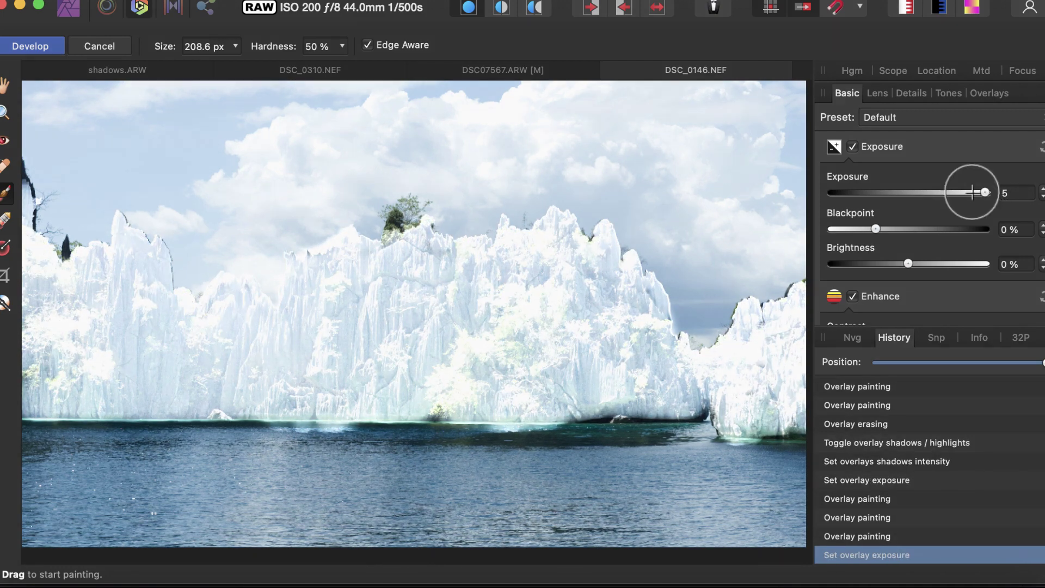
pyautogui.scroll(5, 502, 180)
# Step: With a 128.1 px brush, extend the overlay over the tree and lower-left foliage
pyautogui.press('[')
pyautogui.press('[')
pyautogui.press('[')
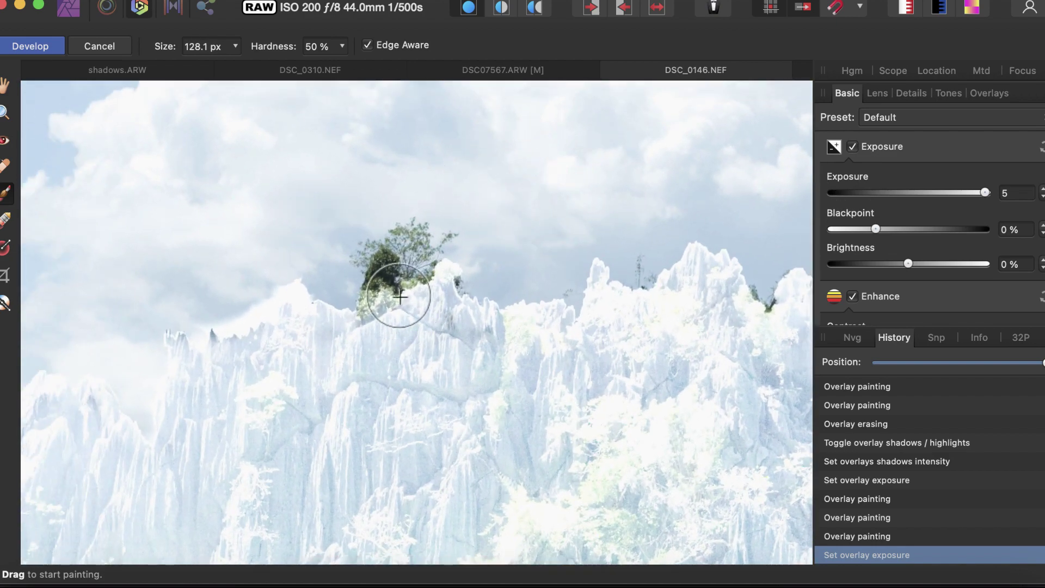
pyautogui.moveTo(400, 297)
pyautogui.mouseDown()
pyautogui.moveTo(385, 296)
pyautogui.moveTo(385, 272)
pyautogui.mouseUp()
pyautogui.scroll(3, 495, 240)
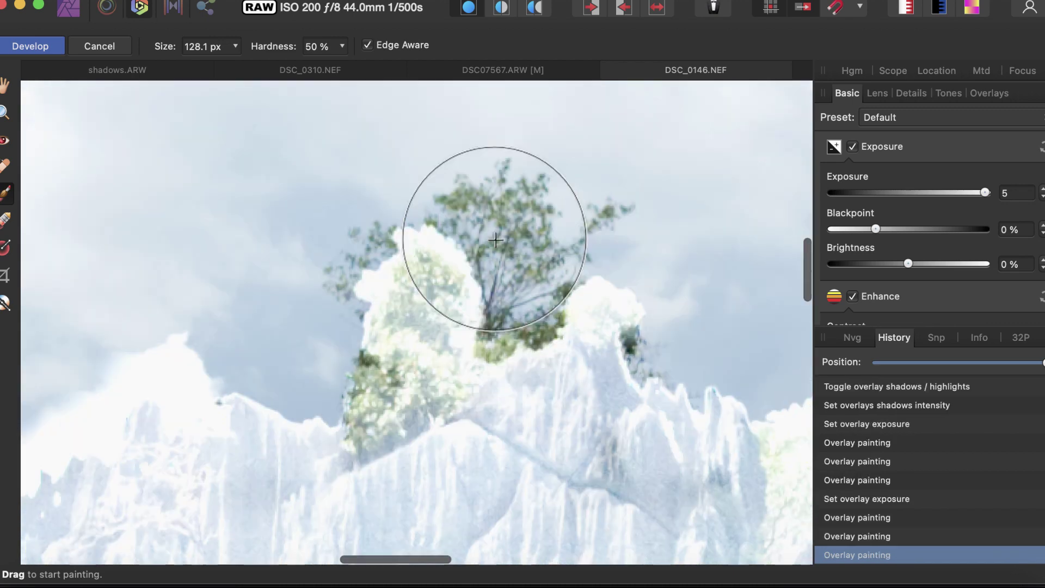
pyautogui.moveTo(495, 239); pyautogui.dragTo(502, 233)
pyautogui.moveTo(380, 392)
pyautogui.mouseDown()
pyautogui.moveTo(392, 378)
pyautogui.moveTo(520, 357)
pyautogui.mouseUp()
pyautogui.scroll(-3, 442, 336)
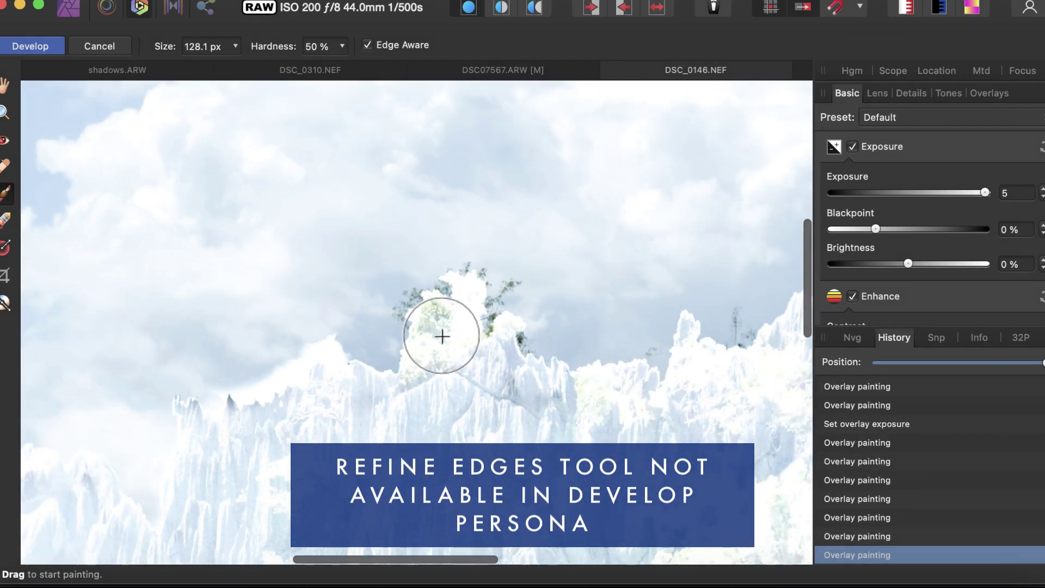
pyautogui.scroll(-5, 442, 336)
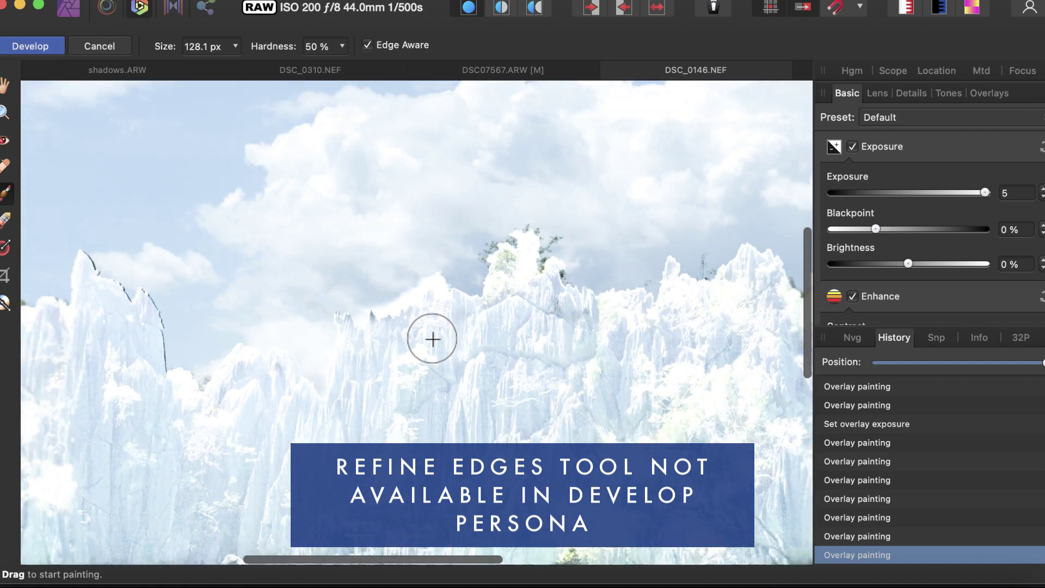
pyautogui.scroll(-2, 433, 340)
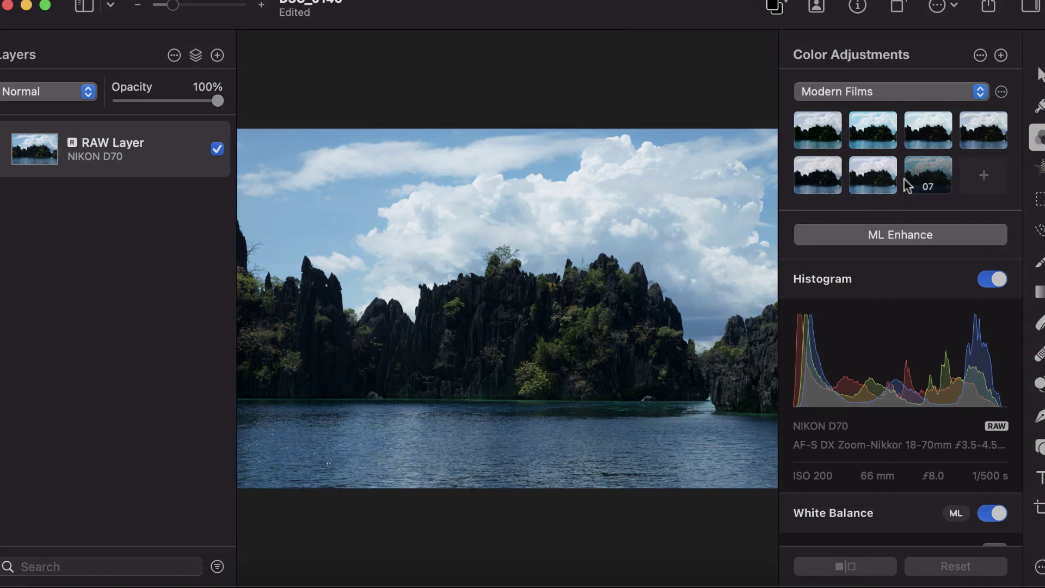
# Step: Switch from Quick Selection to the Color Selection tool on the limestone cliff photo
pyautogui.press('w')
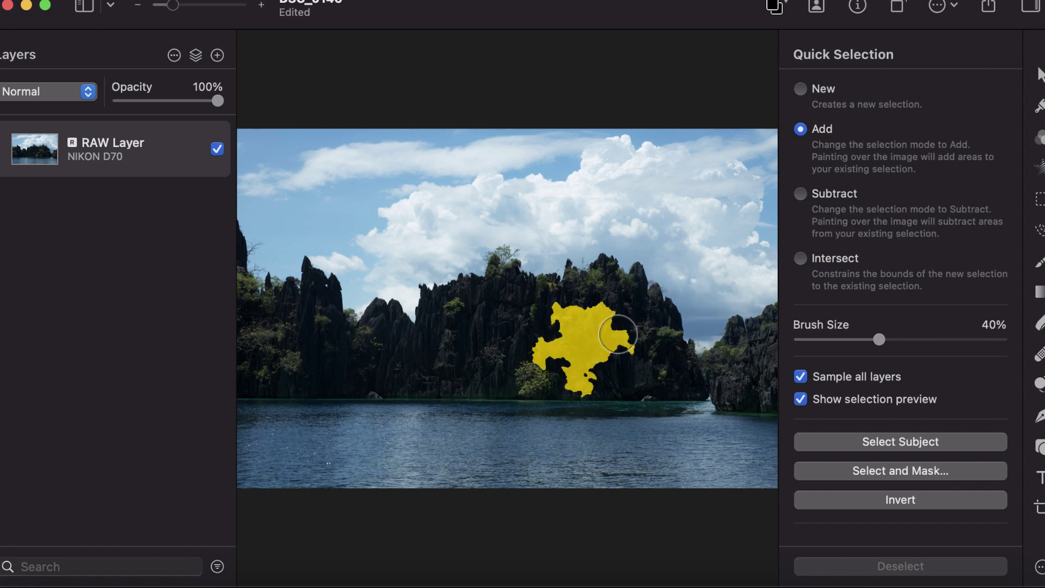
pyautogui.press('w')
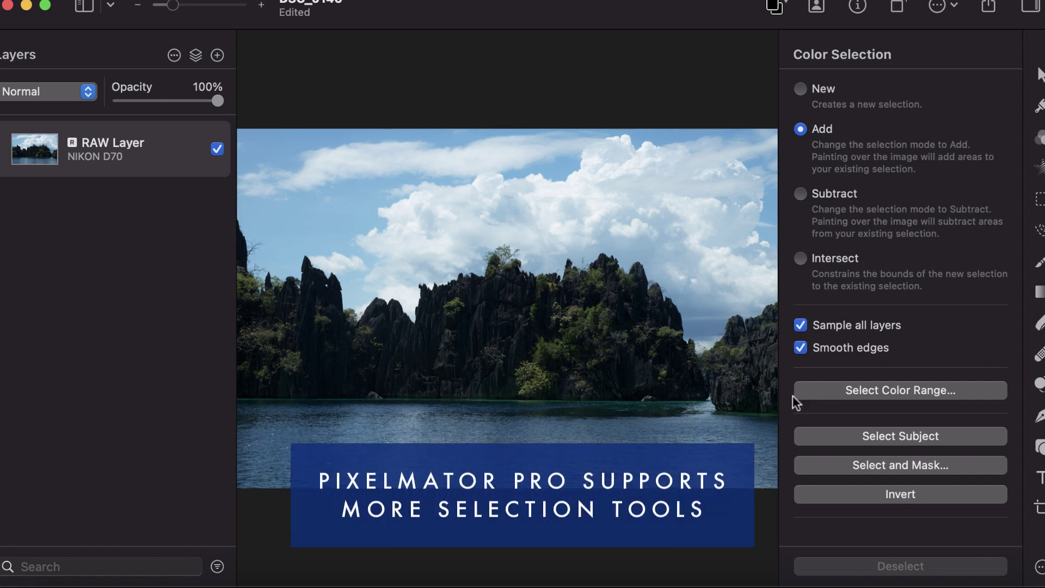
# Step: Auto-select the photo's main subject with Select Subject
pyautogui.click(879, 434)
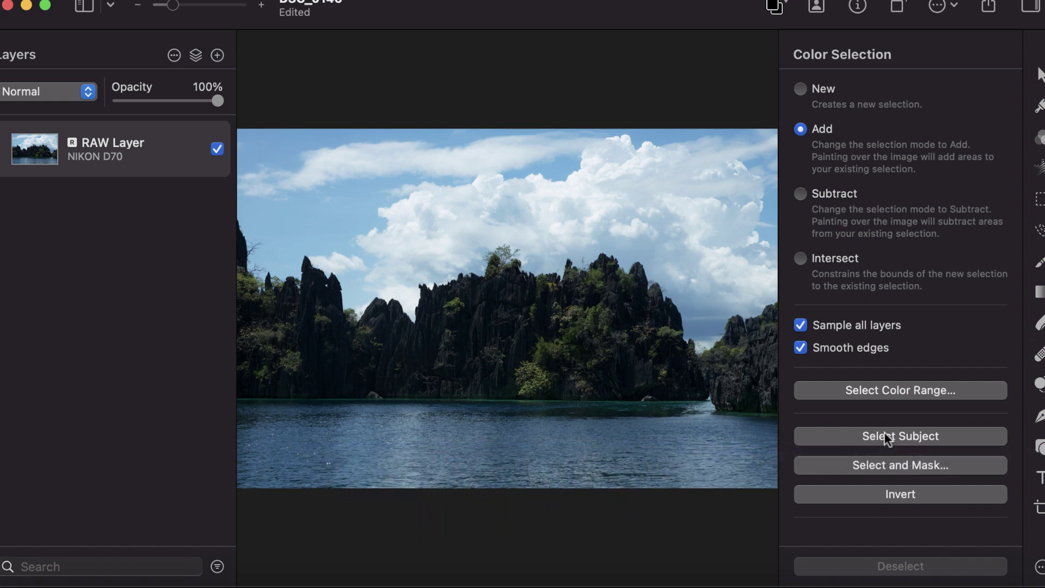
pyautogui.click(886, 435)
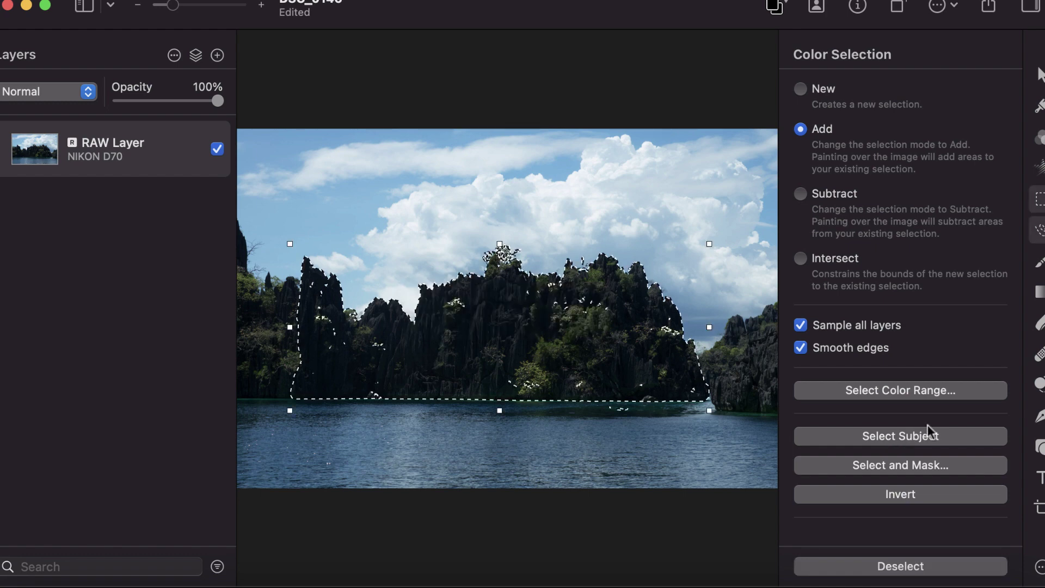
pyautogui.scroll(5, 596, 288)
pyautogui.scroll(-5, 594, 289)
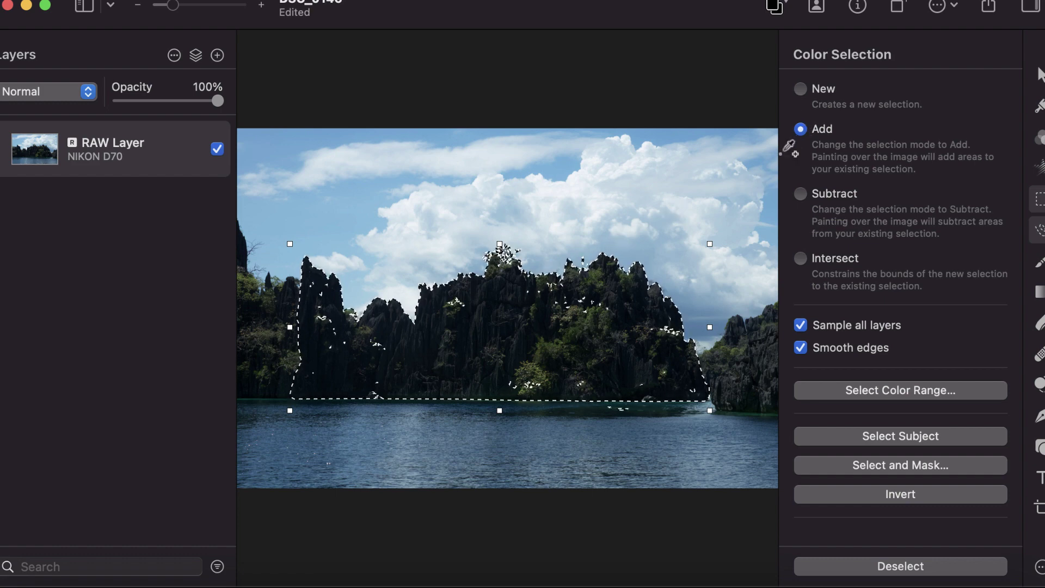
# Step: Set the selection mode to Subtract and brush Quick Selection over the central and left peaks
pyautogui.click(795, 195)
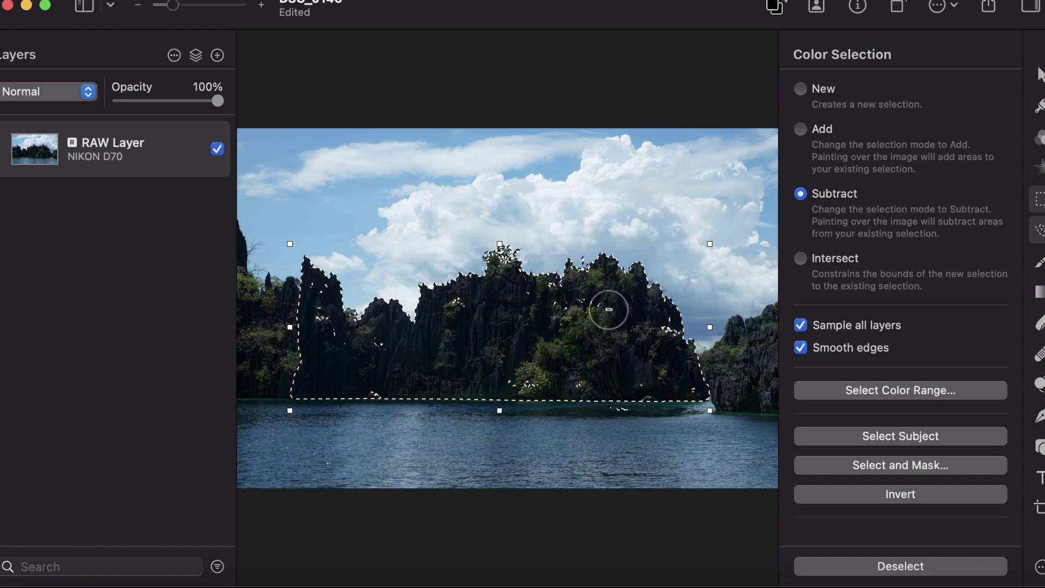
pyautogui.press('a')
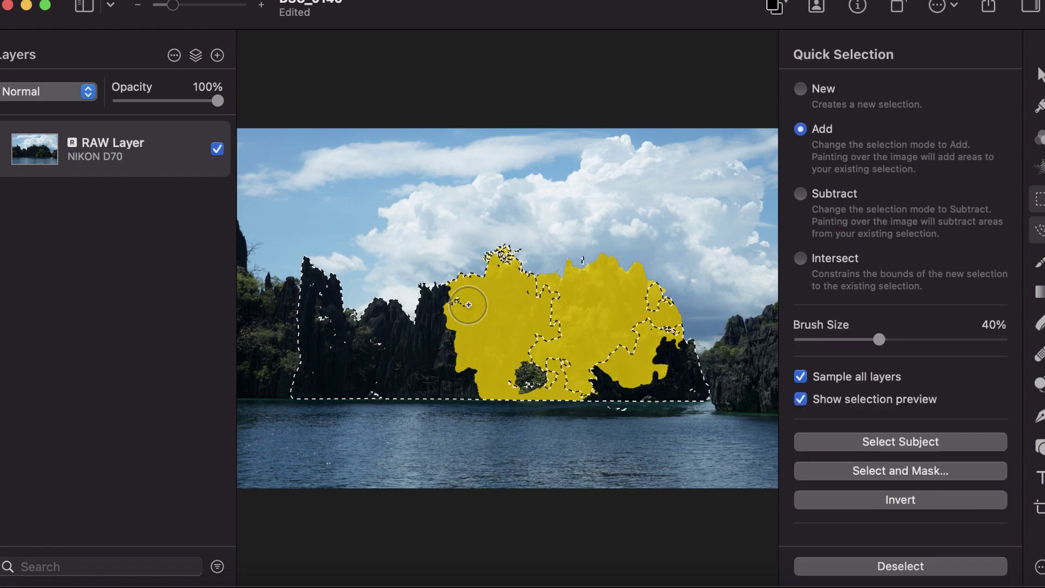
pyautogui.moveTo(468, 305)
pyautogui.mouseDown()
pyautogui.moveTo(445, 342)
pyautogui.moveTo(350, 338)
pyautogui.mouseUp()
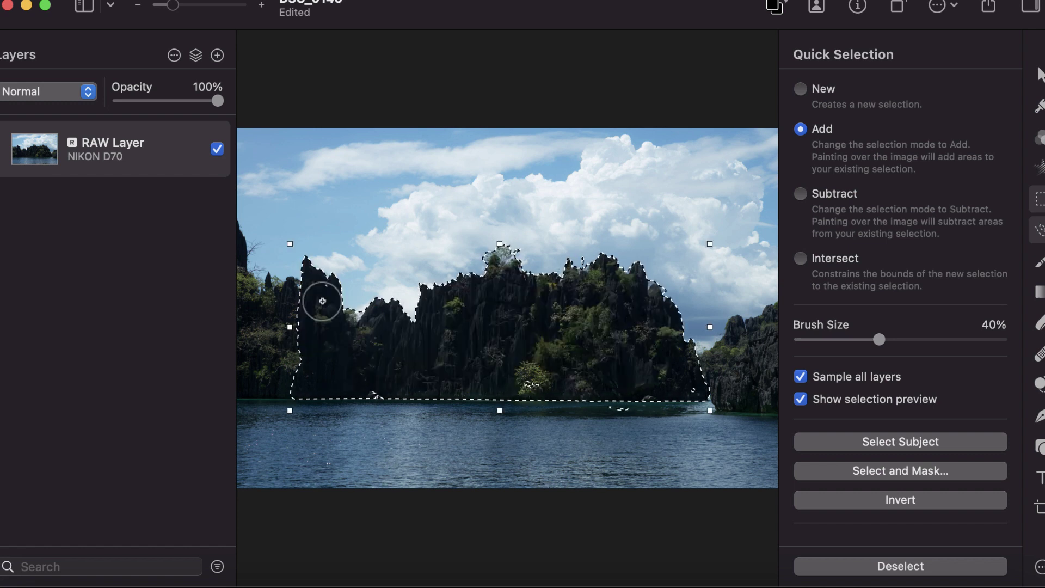
pyautogui.moveTo(305, 304)
pyautogui.mouseDown()
pyautogui.moveTo(261, 310)
pyautogui.moveTo(280, 300)
pyautogui.moveTo(239, 297)
pyautogui.moveTo(246, 253)
pyautogui.moveTo(234, 252)
pyautogui.moveTo(257, 350)
pyautogui.moveTo(278, 369)
pyautogui.moveTo(362, 373)
pyautogui.mouseUp()
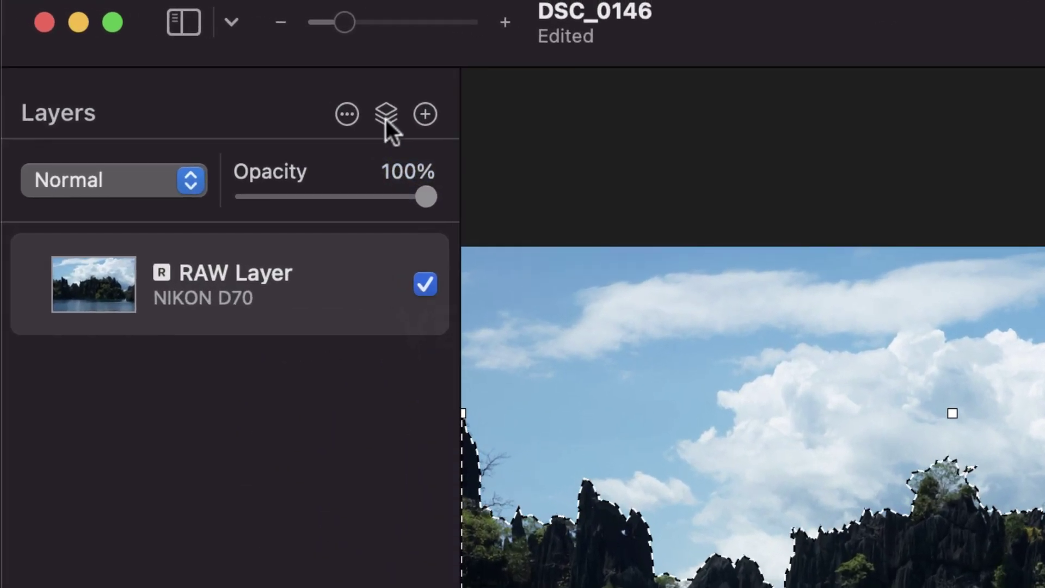
# Step: Insert a Color Adjustments layer masked by the rock-island selection
pyautogui.click(387, 119)
pyautogui.click(407, 154)
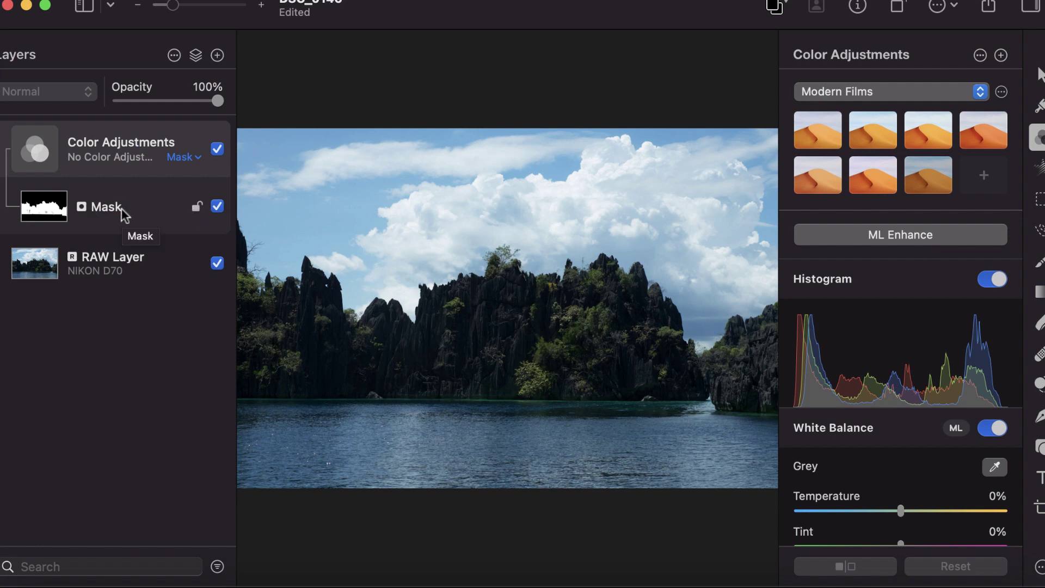
# Step: Open Refine Mask on the adjustment's mask and brush out red patches over the right and left cliffs
pyautogui.rightClick(123, 213)
pyautogui.click(158, 292)
pyautogui.moveTo(721, 413); pyautogui.dragTo(724, 414)
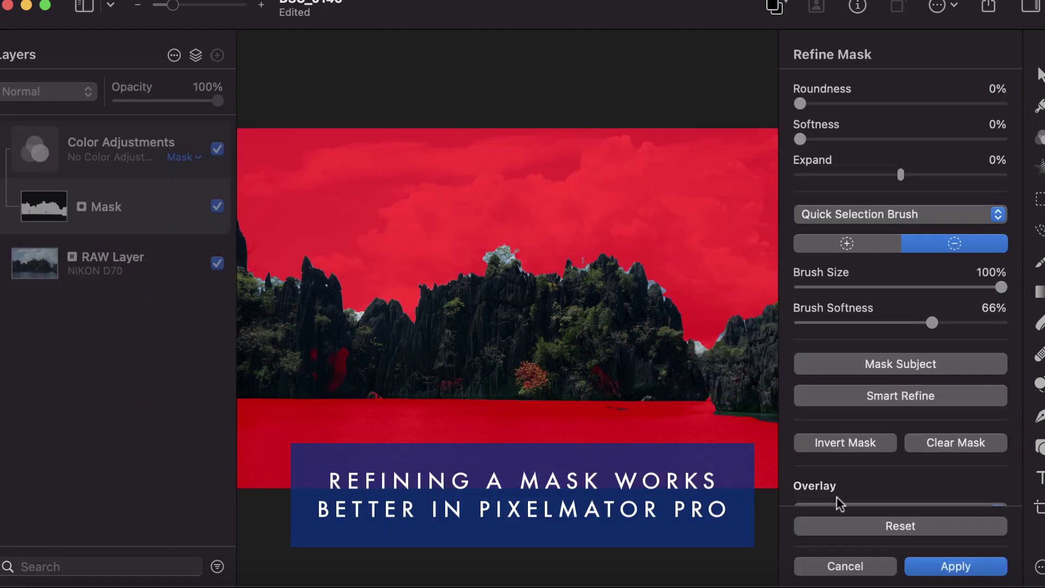
pyautogui.moveTo(707, 310)
pyautogui.mouseDown()
pyautogui.moveTo(560, 292)
pyautogui.moveTo(366, 370)
pyautogui.mouseUp()
pyautogui.scroll(5, 250, 343)
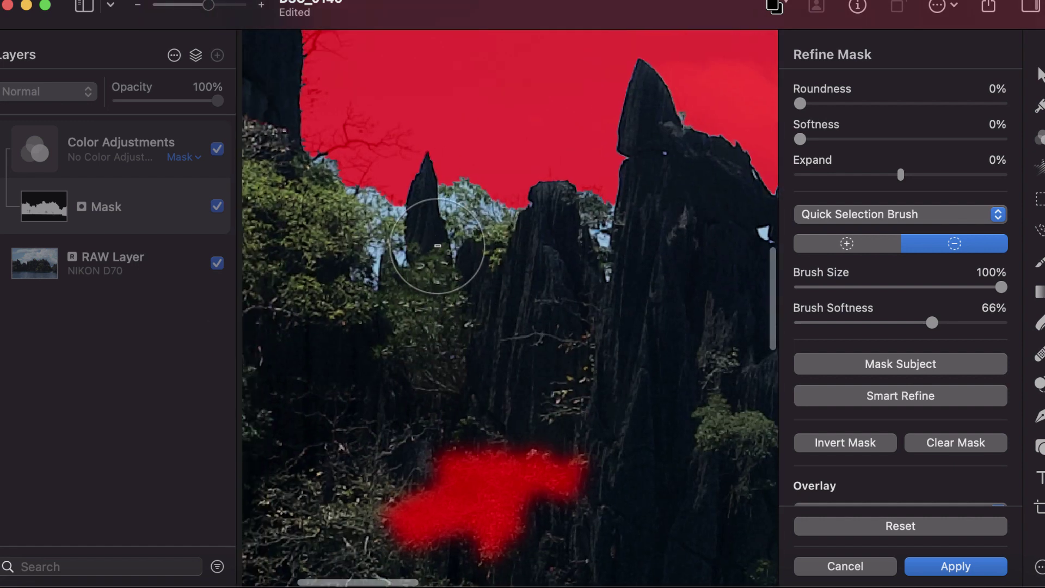
pyautogui.moveTo(432, 245)
pyautogui.mouseDown()
pyautogui.moveTo(601, 269)
pyautogui.moveTo(801, 334)
pyautogui.mouseUp()
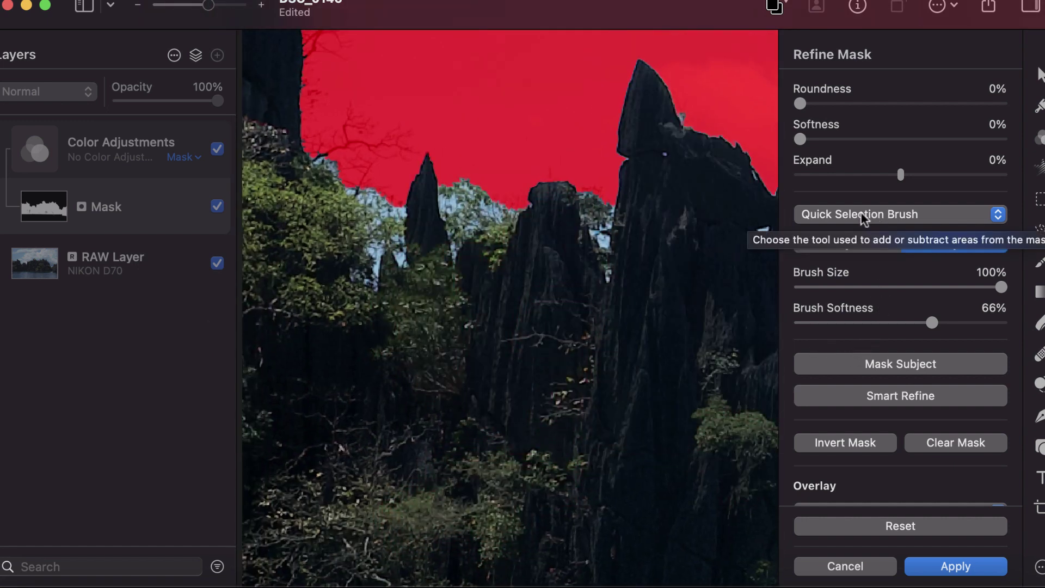
pyautogui.click(644, 316)
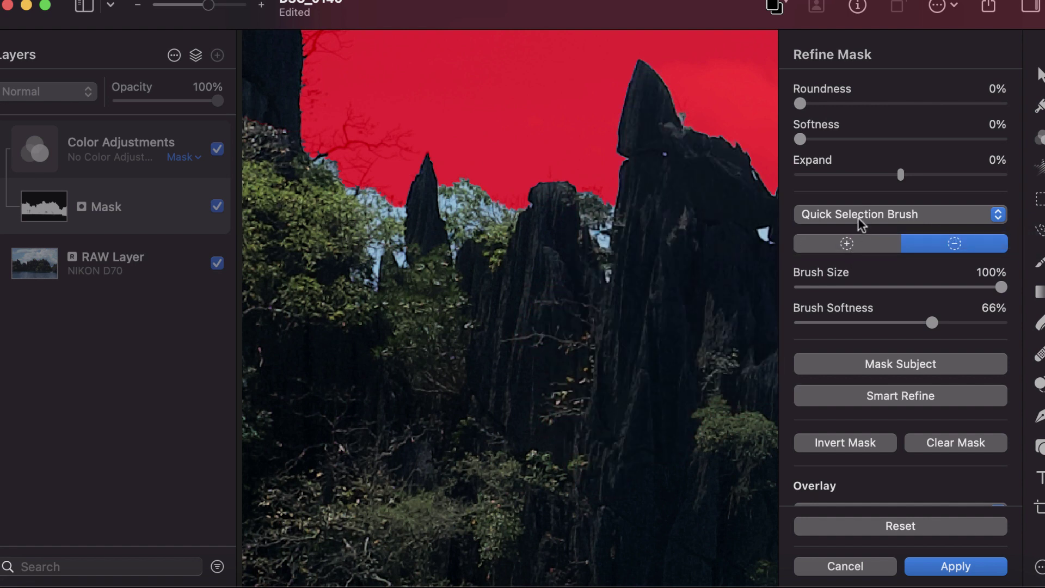
# Step: Switch to the edge-refining brush and refine the mask around the trees near the spires
pyautogui.click(861, 218)
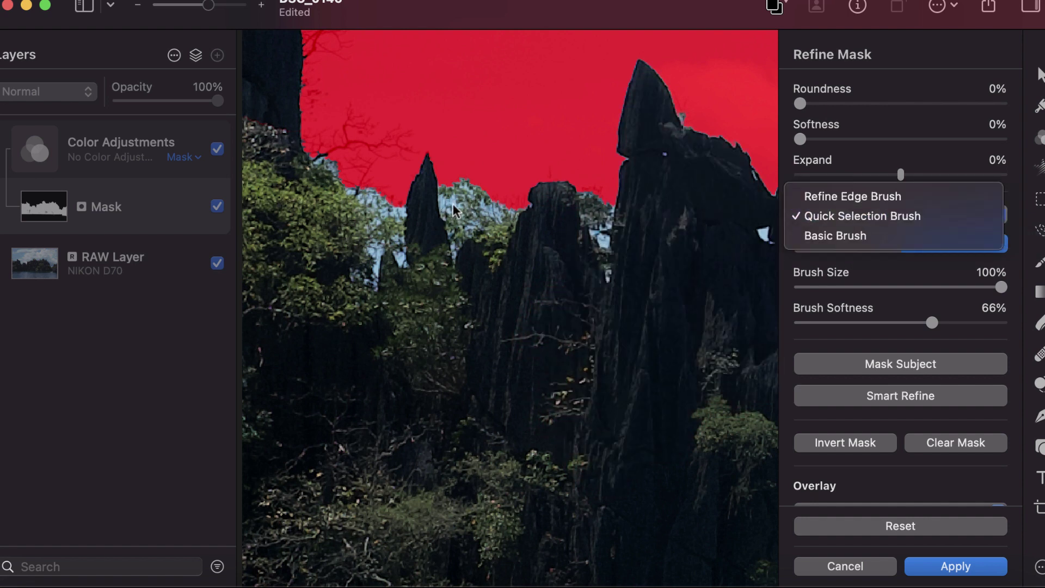
pyautogui.click(811, 197)
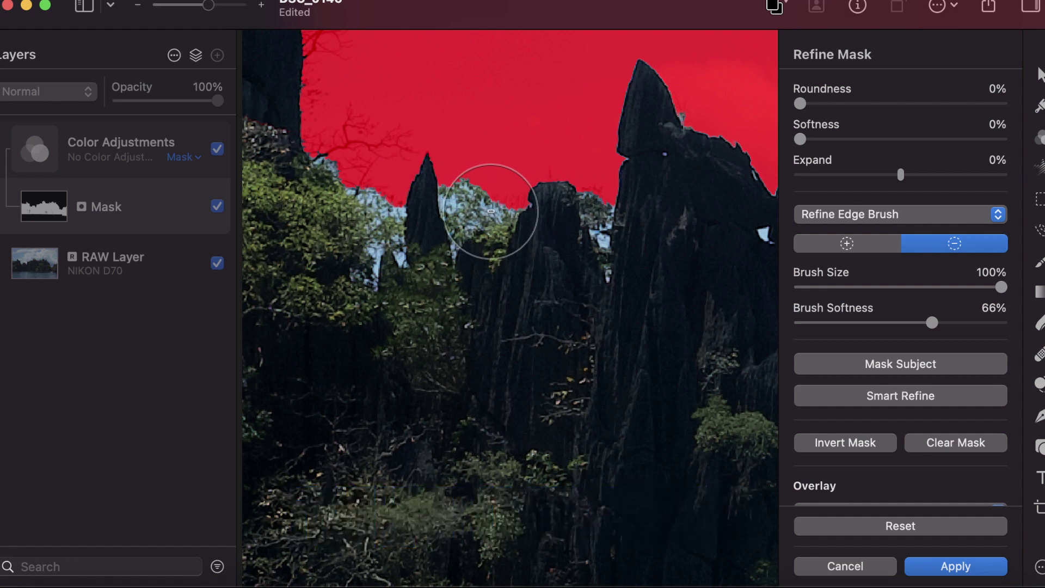
pyautogui.moveTo(491, 211); pyautogui.dragTo(466, 203)
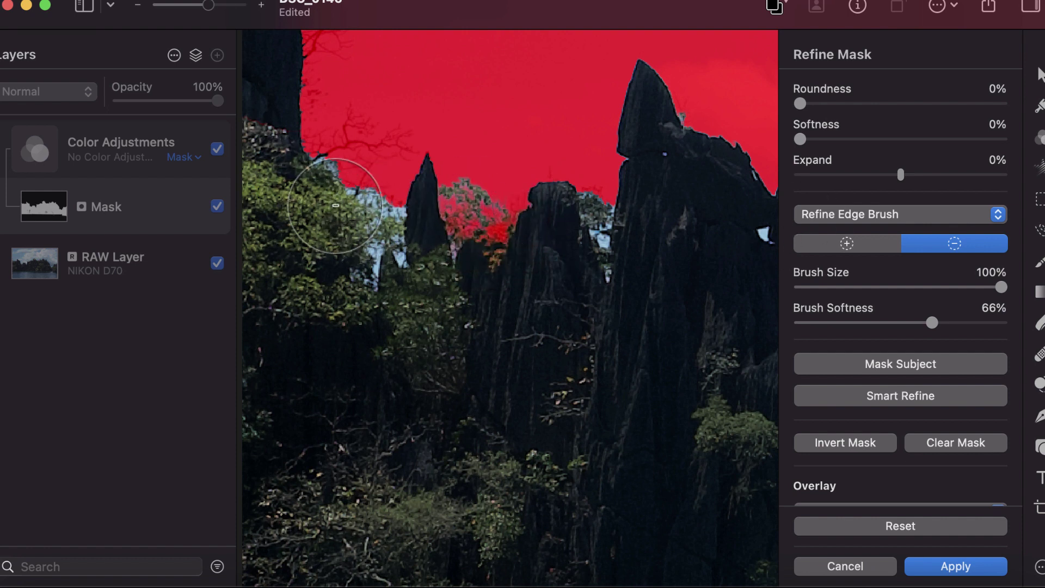
pyautogui.moveTo(347, 204)
pyautogui.mouseDown()
pyautogui.moveTo(360, 179)
pyautogui.moveTo(368, 201)
pyautogui.mouseUp()
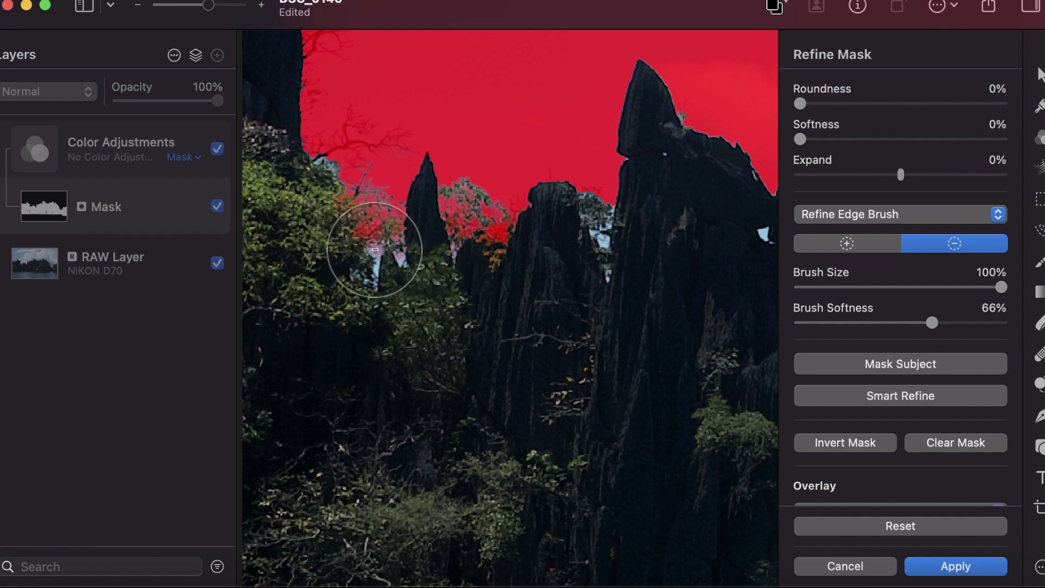
pyautogui.scroll(5, 376, 249)
pyautogui.moveTo(375, 250)
pyautogui.mouseDown()
pyautogui.moveTo(378, 240)
pyautogui.moveTo(366, 303)
pyautogui.mouseUp()
# Step: Refine the mask along the sky-rock edge and the tree-sky edge
pyautogui.scroll(-4, 366, 304)
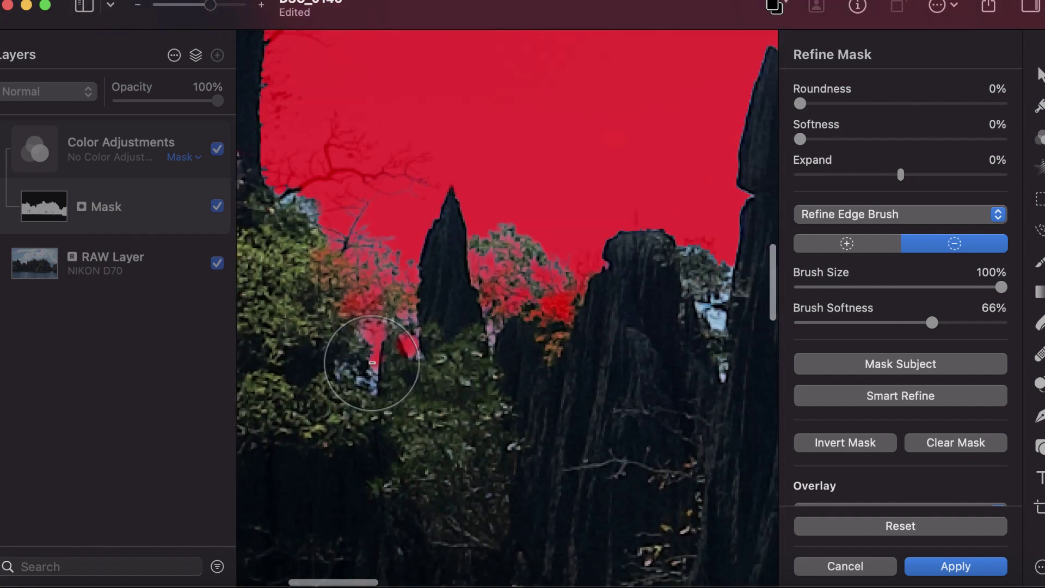
pyautogui.scroll(5, 599, 308)
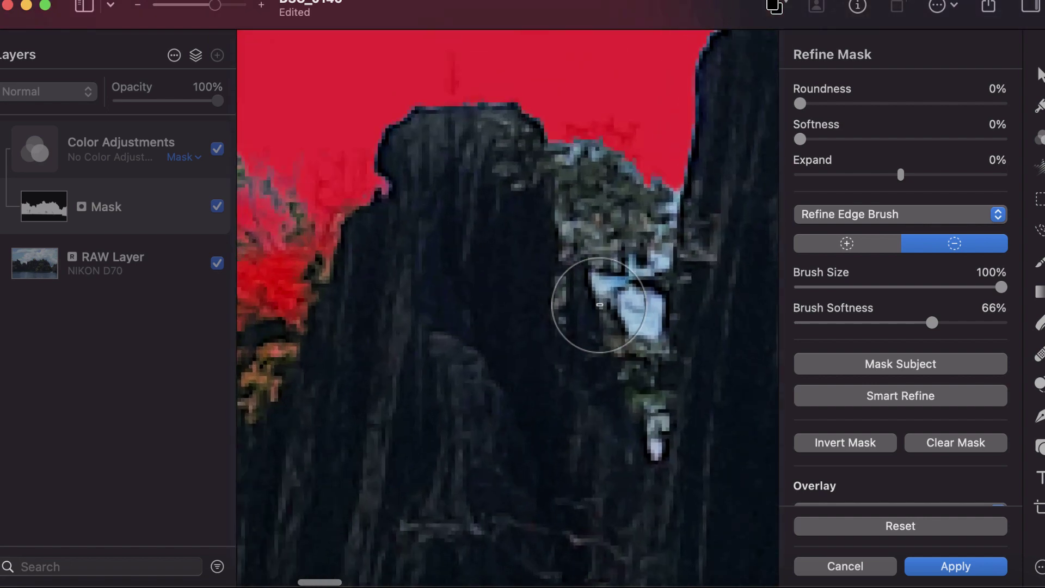
pyautogui.scroll(-5, 599, 305)
pyautogui.scroll(2, 567, 168)
pyautogui.scroll(3, 647, 203)
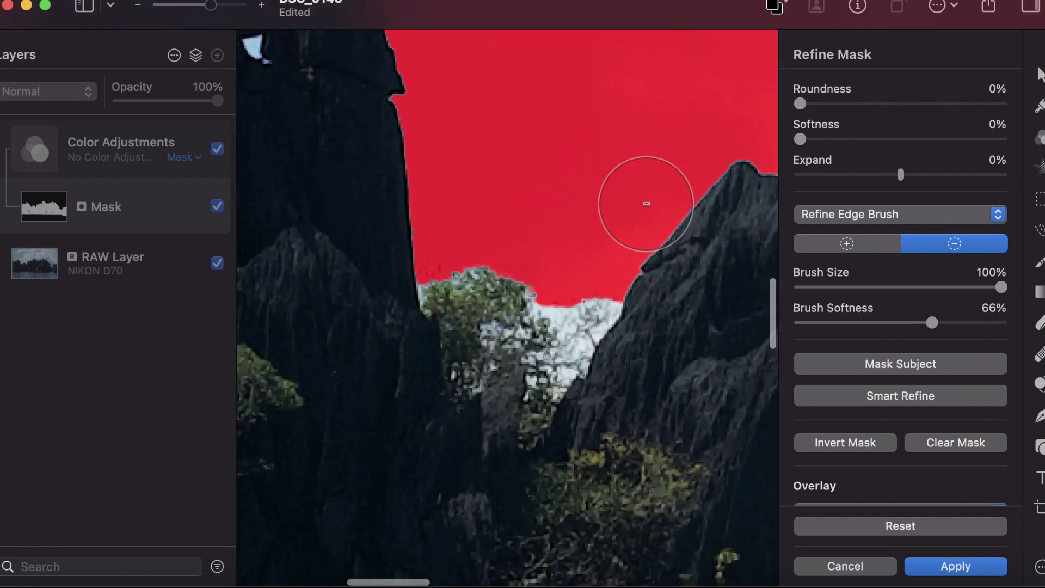
pyautogui.moveTo(588, 287)
pyautogui.mouseDown()
pyautogui.moveTo(578, 330)
pyautogui.moveTo(561, 330)
pyautogui.moveTo(555, 307)
pyautogui.moveTo(555, 331)
pyautogui.mouseUp()
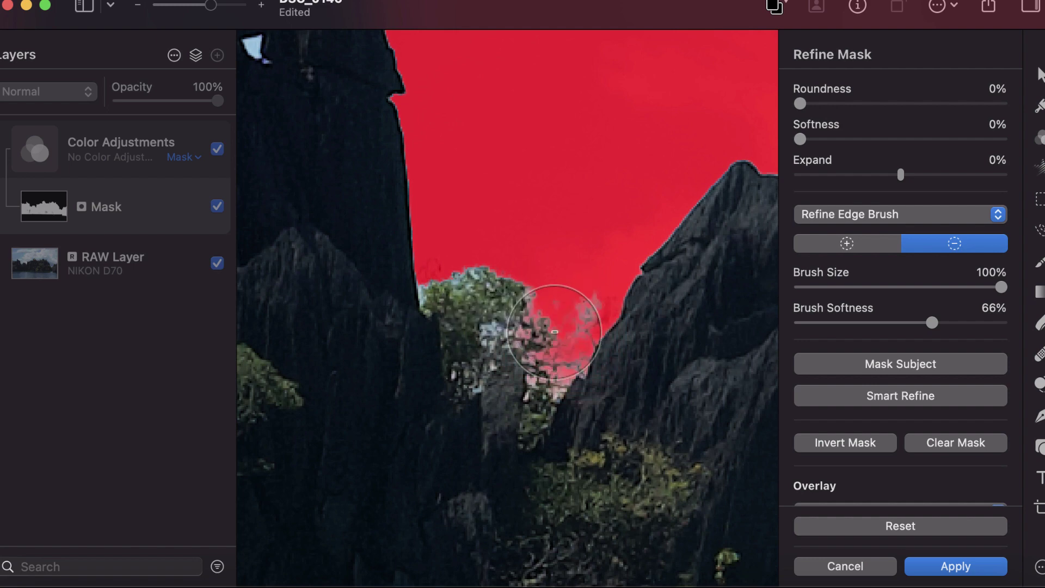
pyautogui.scroll(5, 555, 332)
pyautogui.moveTo(345, 379)
pyautogui.mouseDown()
pyautogui.moveTo(409, 312)
pyautogui.moveTo(479, 319)
pyautogui.moveTo(449, 316)
pyautogui.moveTo(444, 338)
pyautogui.moveTo(416, 357)
pyautogui.moveTo(404, 215)
pyautogui.moveTo(377, 185)
pyautogui.moveTo(459, 338)
pyautogui.moveTo(449, 380)
pyautogui.moveTo(401, 346)
pyautogui.mouseUp()
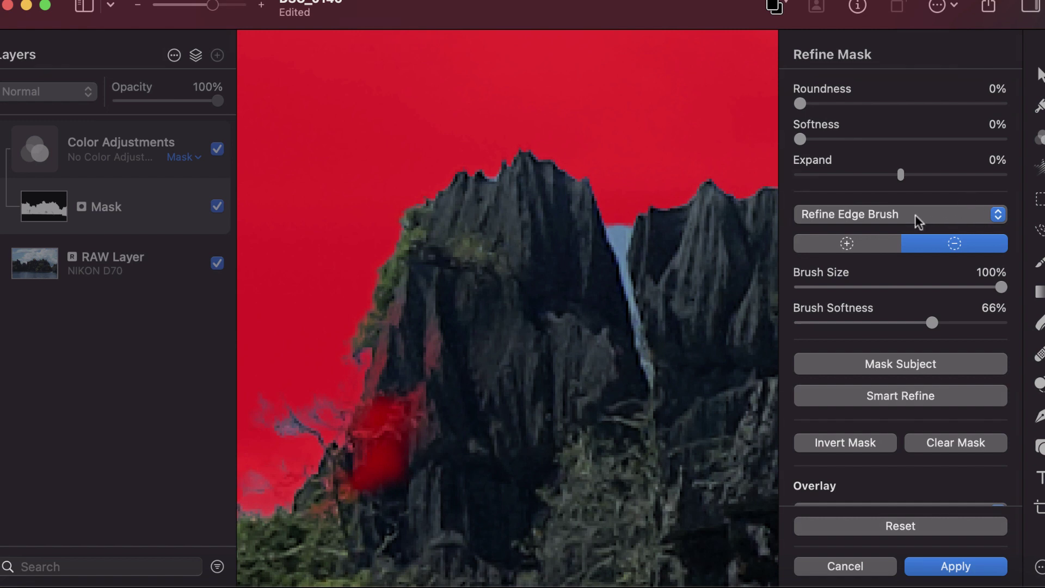
# Step: Paint away the lower-left red patch with the basic brush in add mode, then return to the edge-refining brush
pyautogui.click(919, 221)
pyautogui.click(860, 253)
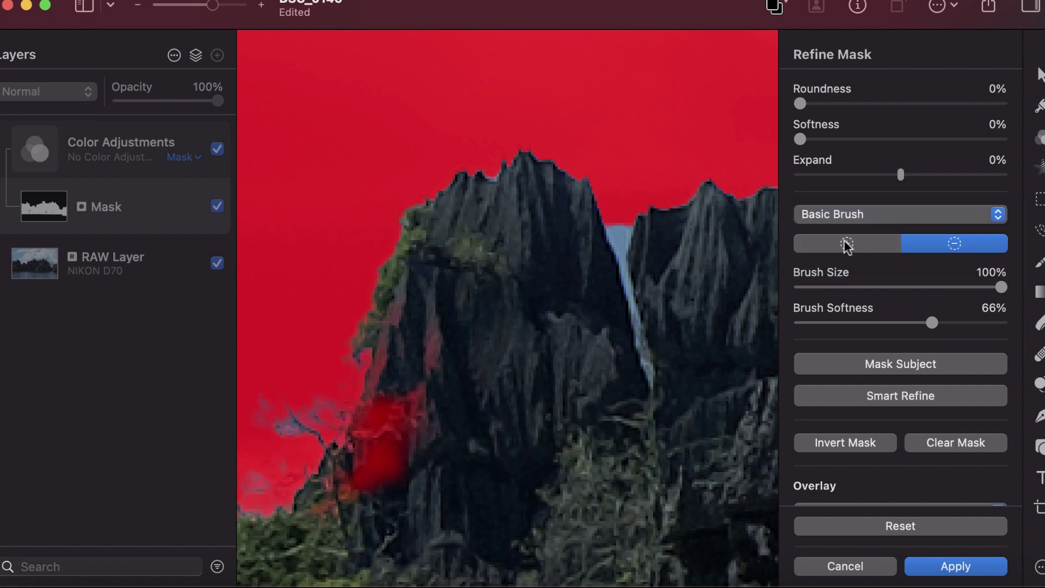
pyautogui.click(846, 244)
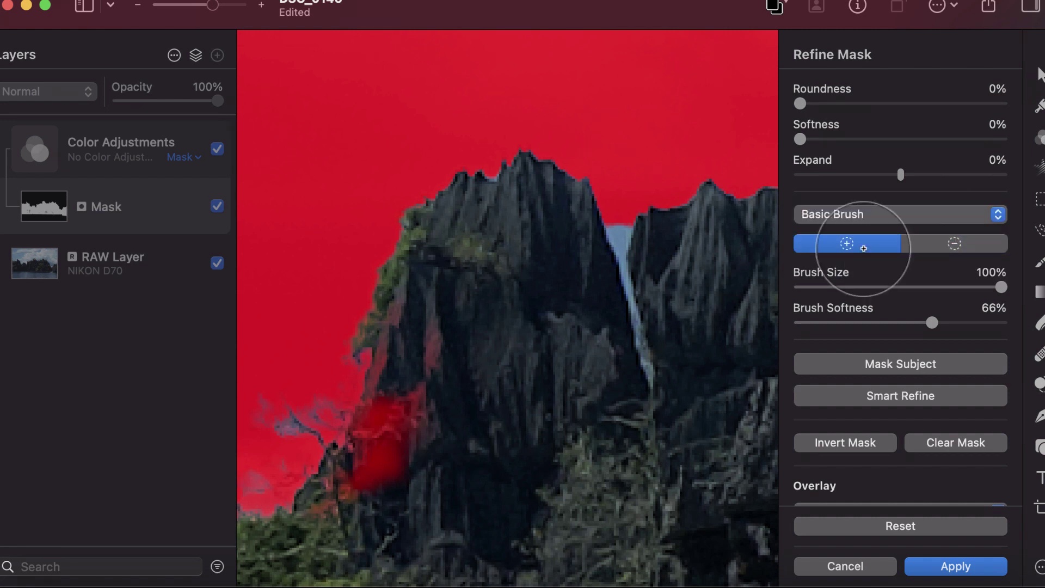
pyautogui.moveTo(402, 492)
pyautogui.mouseDown()
pyautogui.moveTo(354, 531)
pyautogui.moveTo(444, 438)
pyautogui.mouseUp()
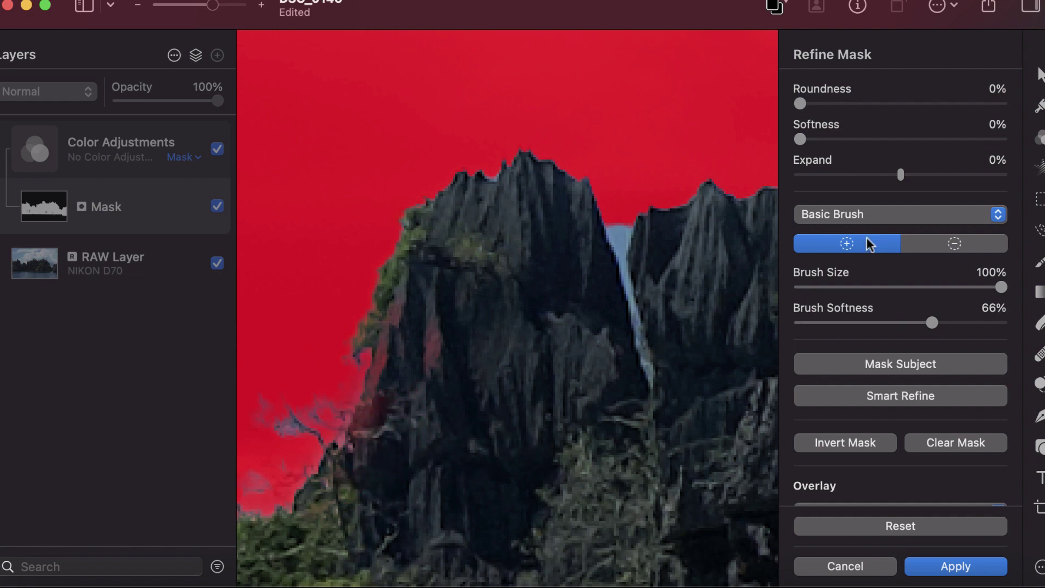
pyautogui.click(874, 223)
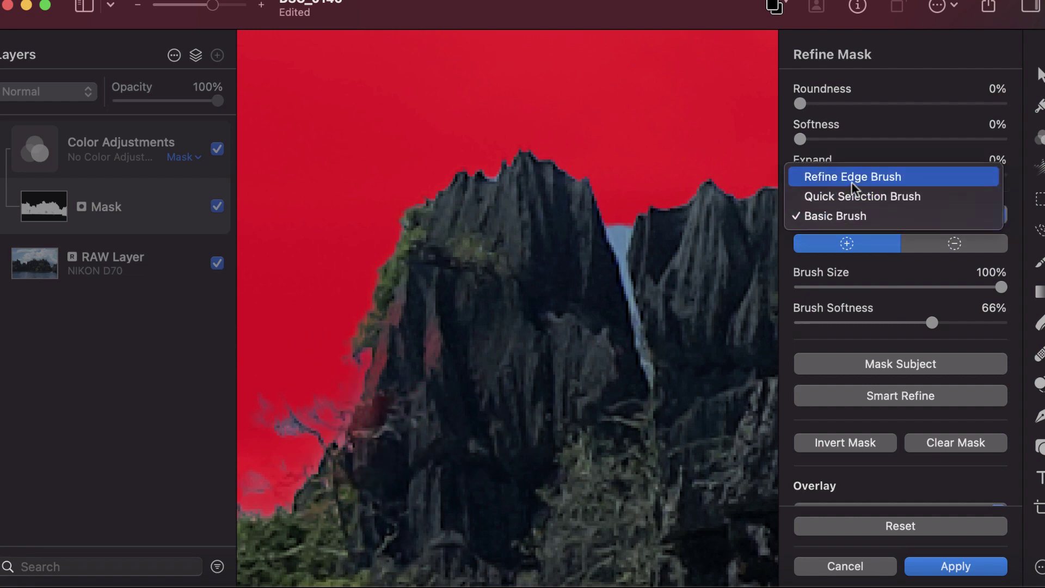
pyautogui.click(851, 182)
pyautogui.scroll(-5, 386, 430)
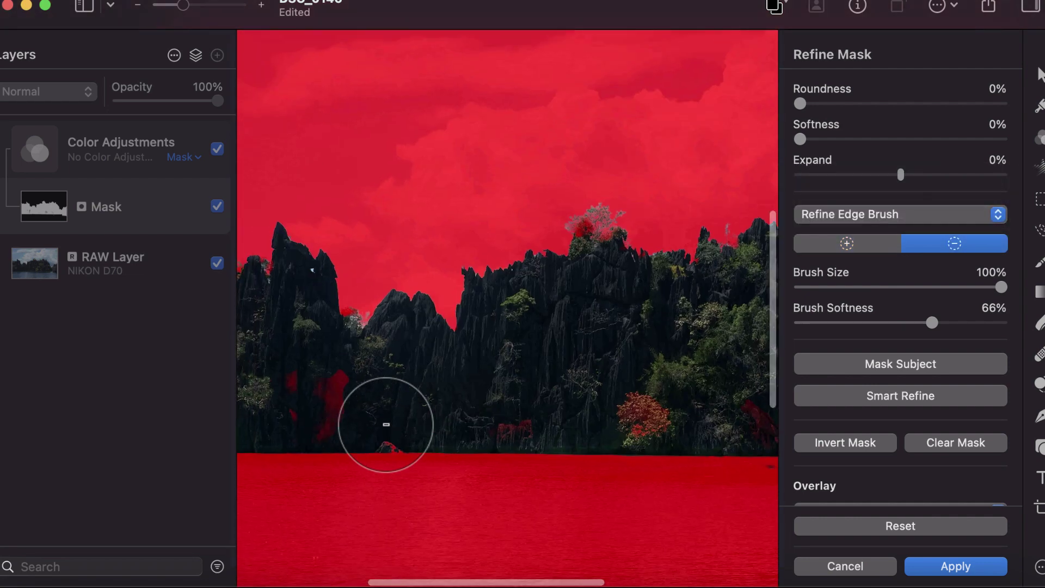
pyautogui.scroll(-3, 386, 425)
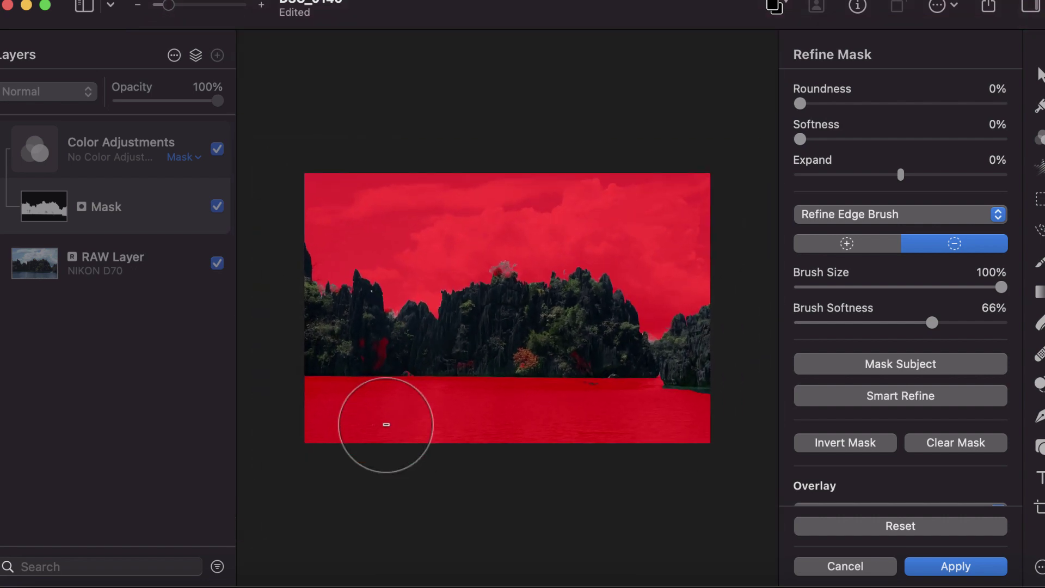
pyautogui.scroll(3, 392, 427)
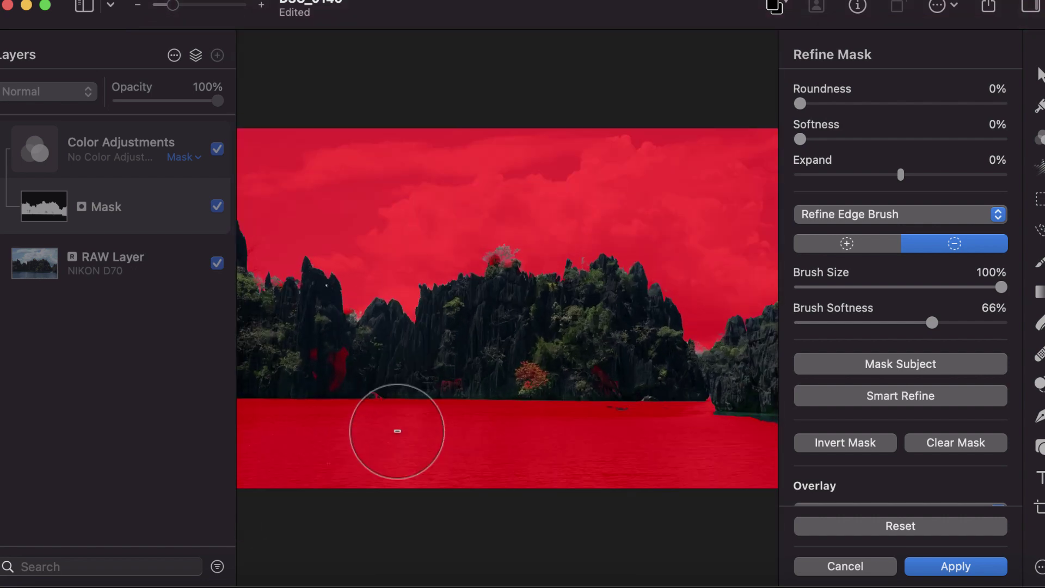
pyautogui.scroll(5, 362, 392)
pyautogui.scroll(-4, 361, 393)
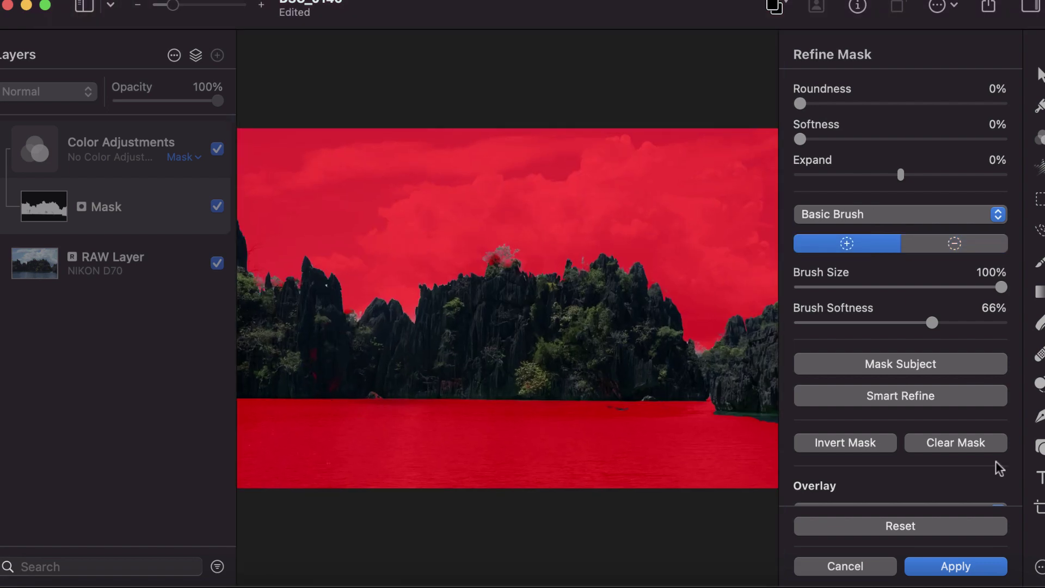
# Step: Apply the refined mask and raise Lightness Brightness to 81%
pyautogui.click(946, 569)
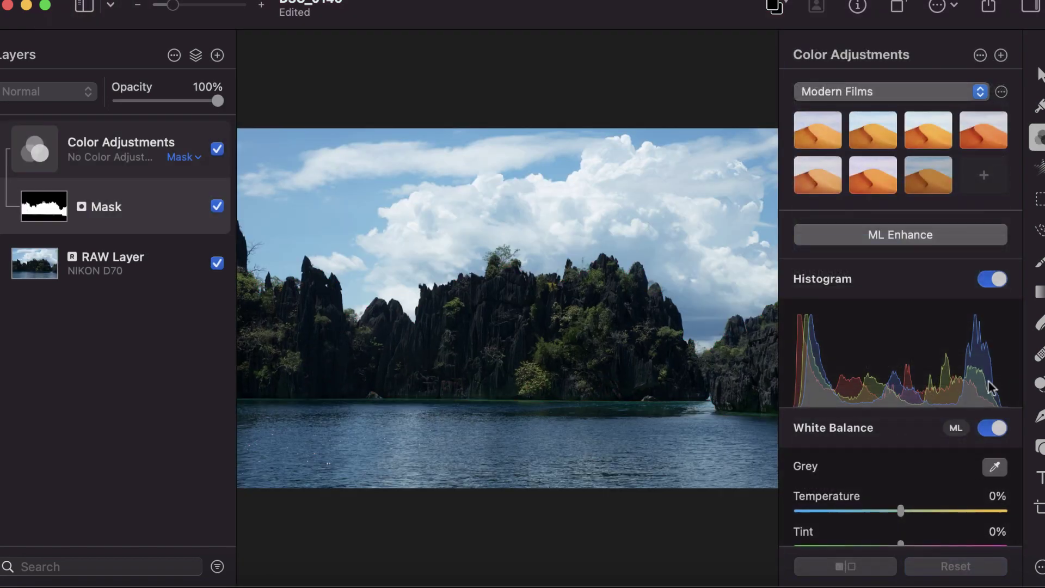
pyautogui.scroll(-5, 859, 368)
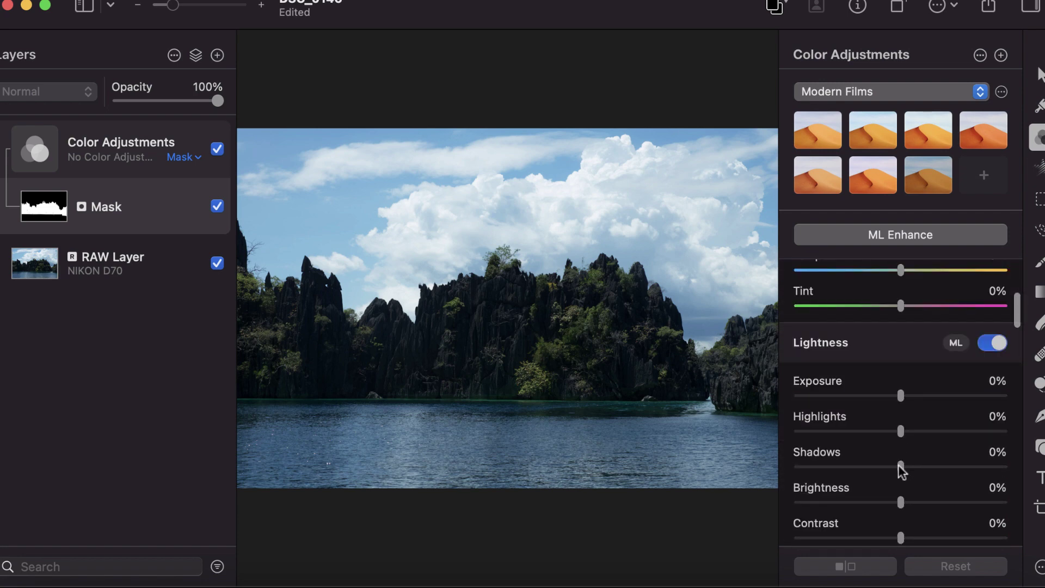
pyautogui.scroll(-2, 899, 466)
pyautogui.moveTo(900, 429); pyautogui.dragTo(982, 466)
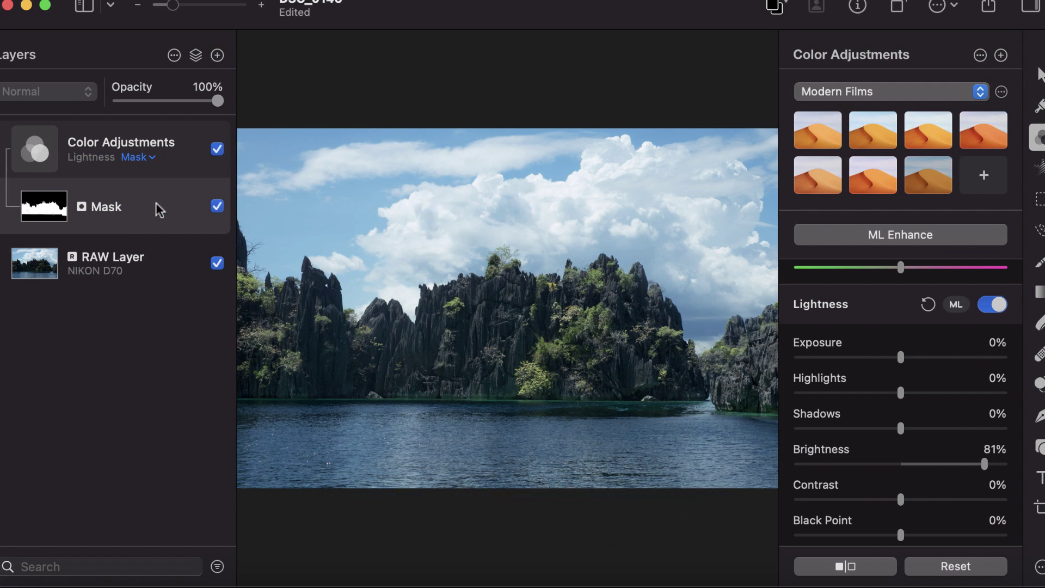
# Step: Duplicate the Color Adjustments layer by copying and pasting it
pyautogui.click(139, 153)
pyautogui.rightClick(140, 147)
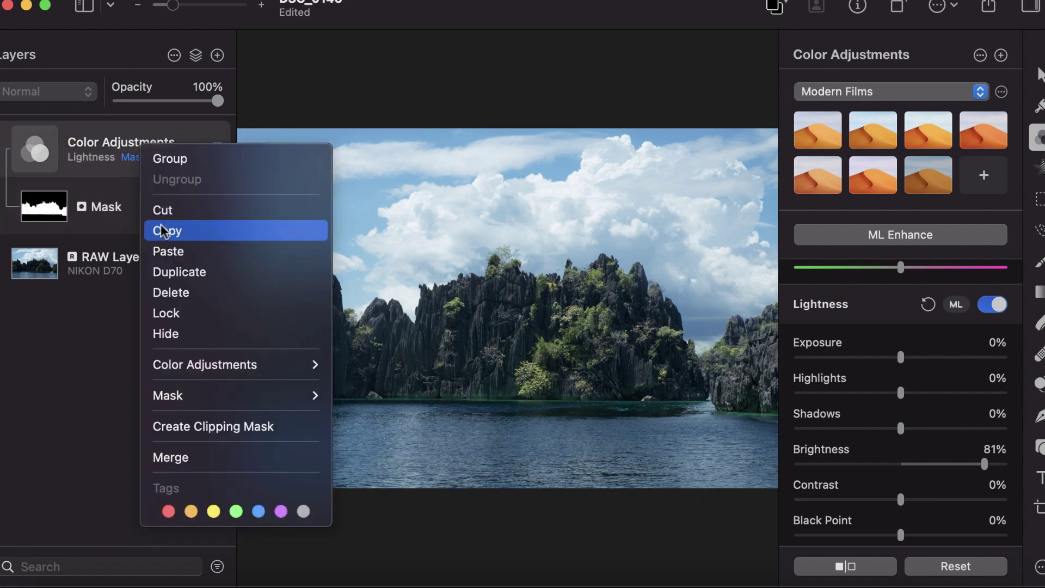
pyautogui.click(163, 231)
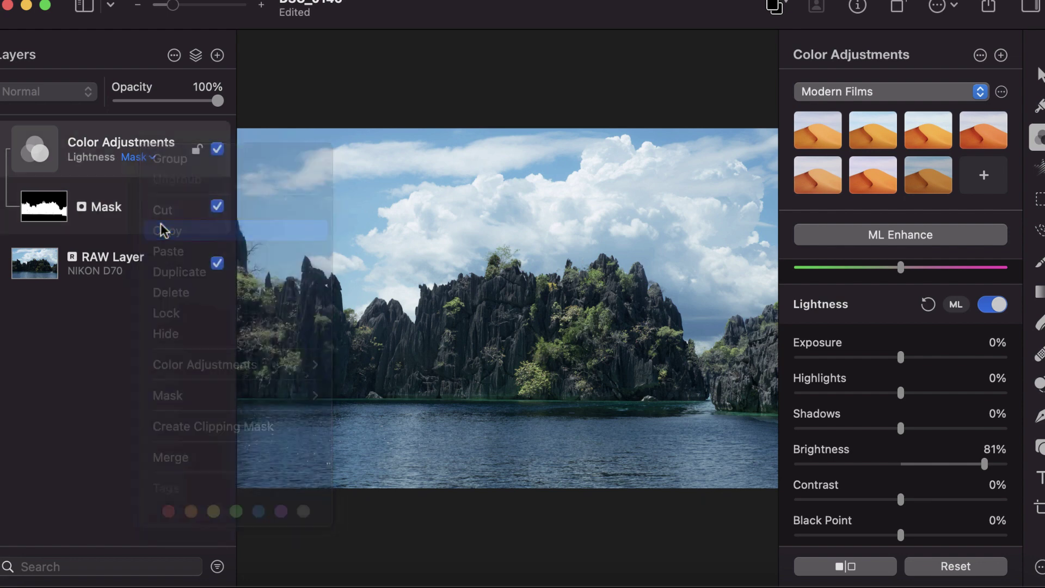
pyautogui.rightClick(138, 147)
pyautogui.click(159, 258)
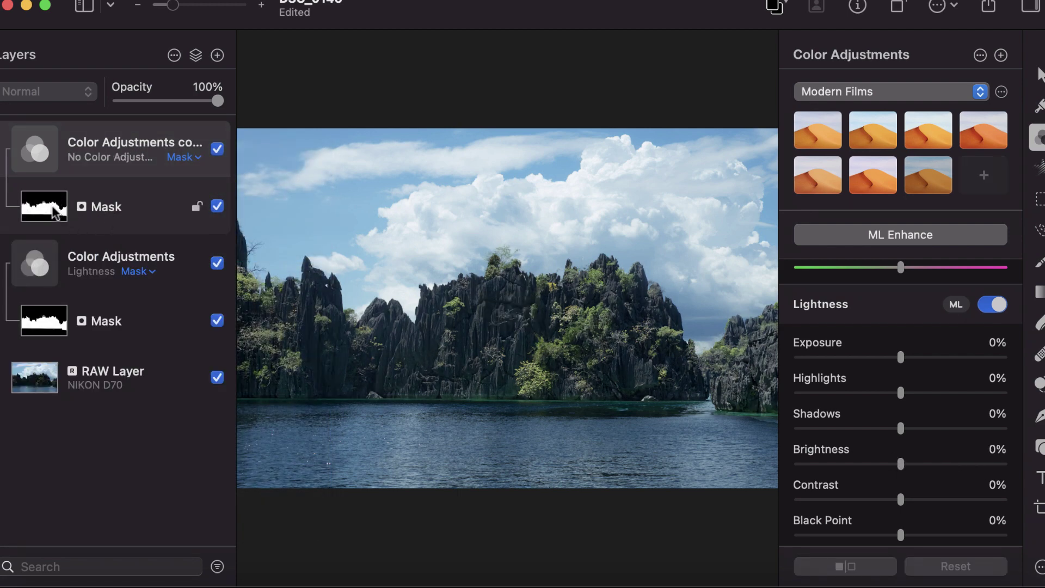
# Step: Invert the copy's mask and set its Brightness to -100%
pyautogui.rightClick(55, 211)
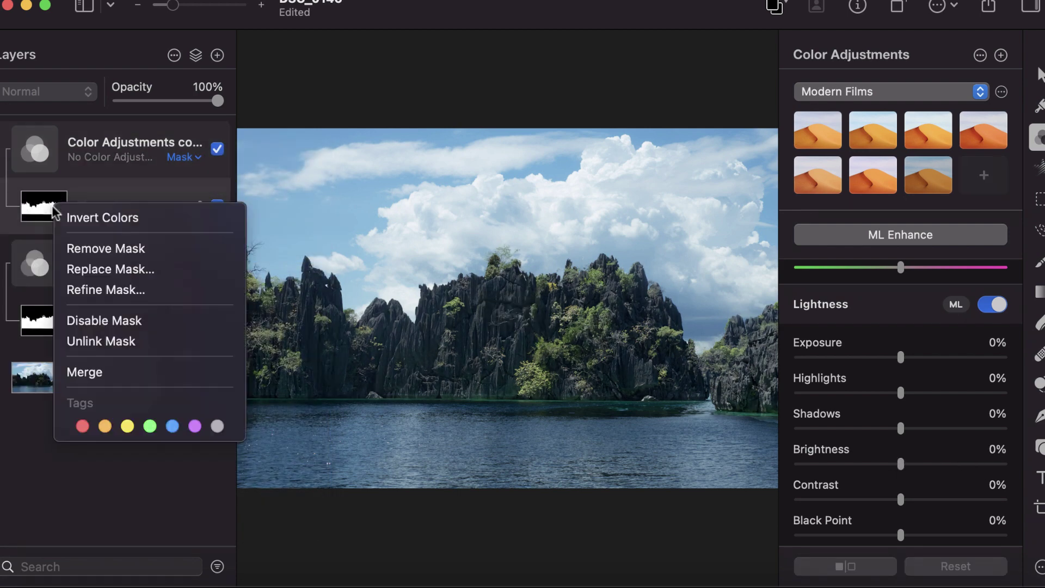
pyautogui.click(76, 226)
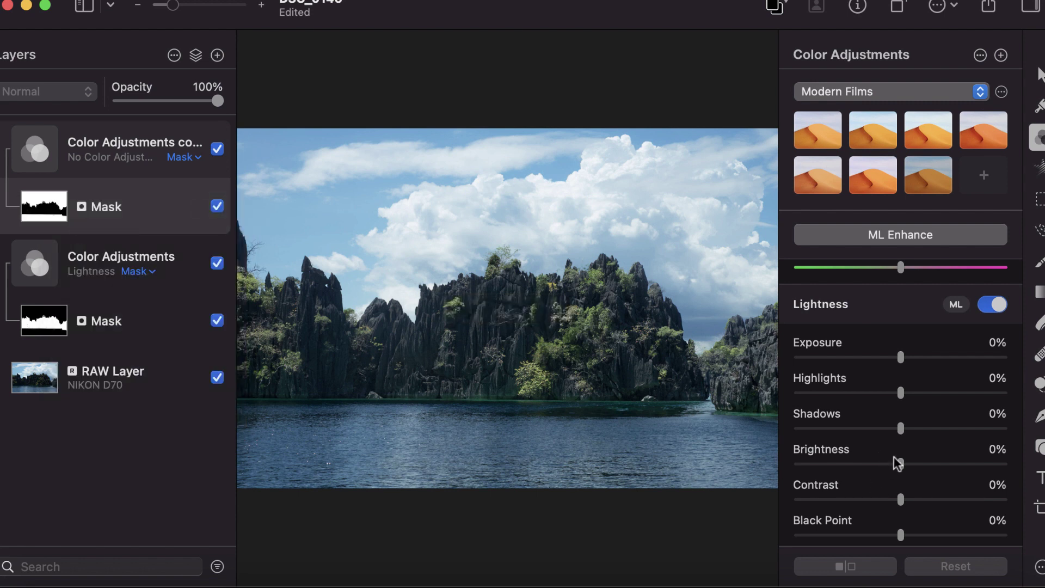
pyautogui.moveTo(902, 463); pyautogui.dragTo(797, 465)
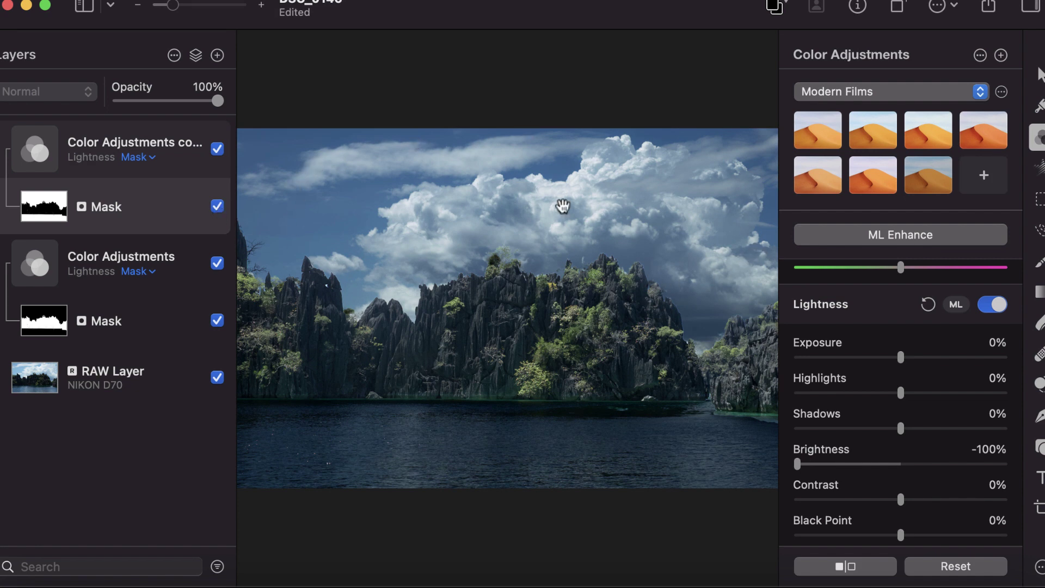
pyautogui.moveTo(201, 152)
# Step: Refine the copy's mask by subtracting the water, then apply it
pyautogui.rightClick(78, 207)
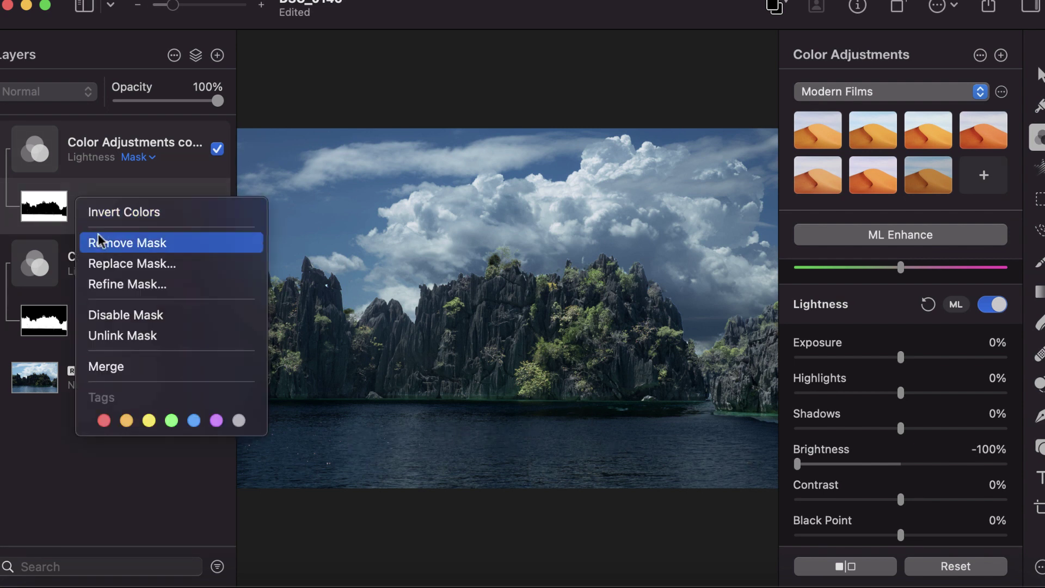
pyautogui.click(112, 284)
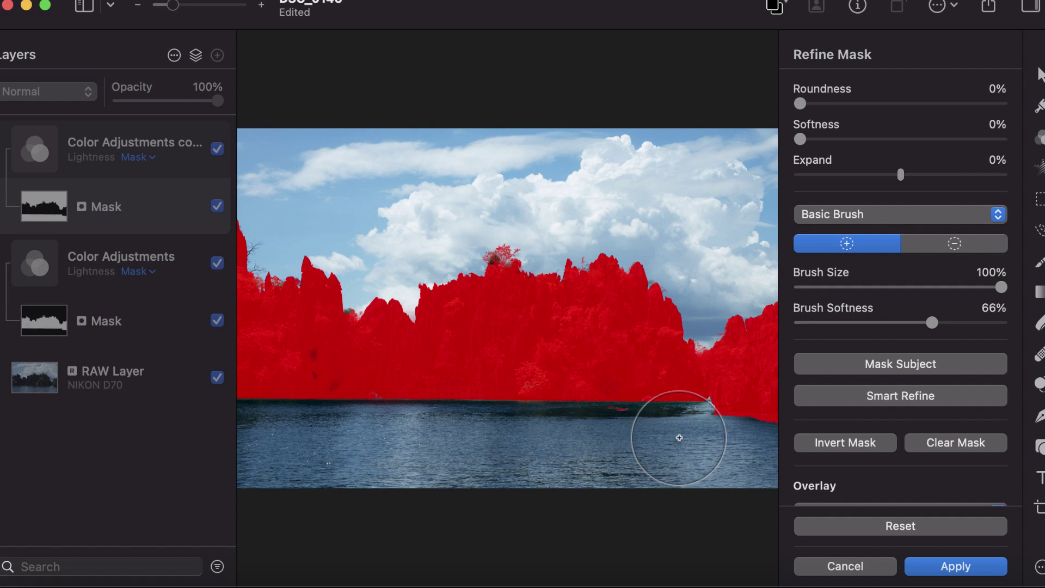
pyautogui.moveTo(677, 439); pyautogui.dragTo(761, 439)
pyautogui.click(950, 243)
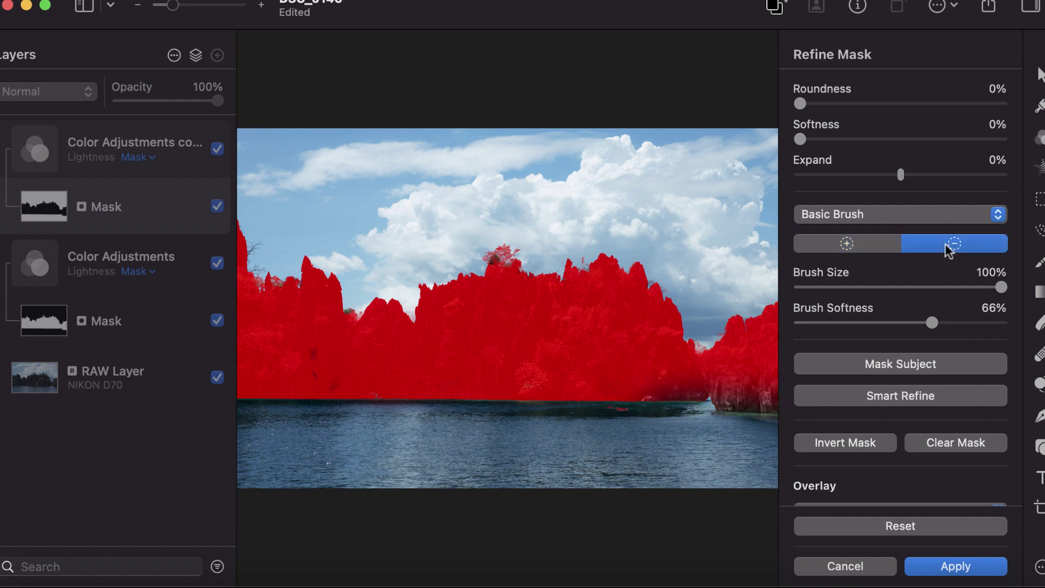
pyautogui.moveTo(693, 403)
pyautogui.mouseDown()
pyautogui.moveTo(791, 422)
pyautogui.moveTo(651, 466)
pyautogui.moveTo(738, 435)
pyautogui.moveTo(289, 413)
pyautogui.moveTo(450, 461)
pyautogui.moveTo(288, 476)
pyautogui.mouseUp()
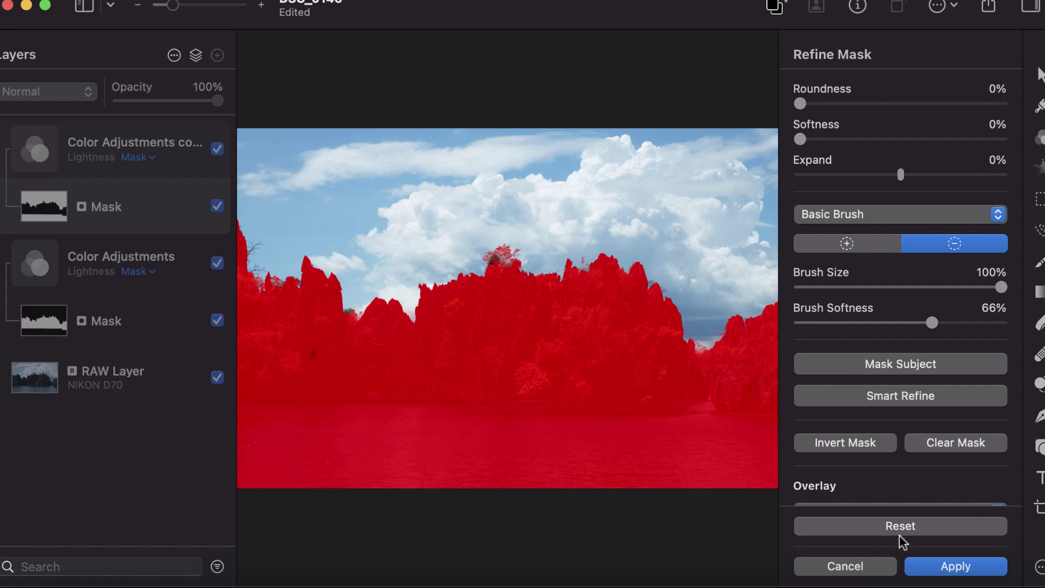
pyautogui.click(932, 567)
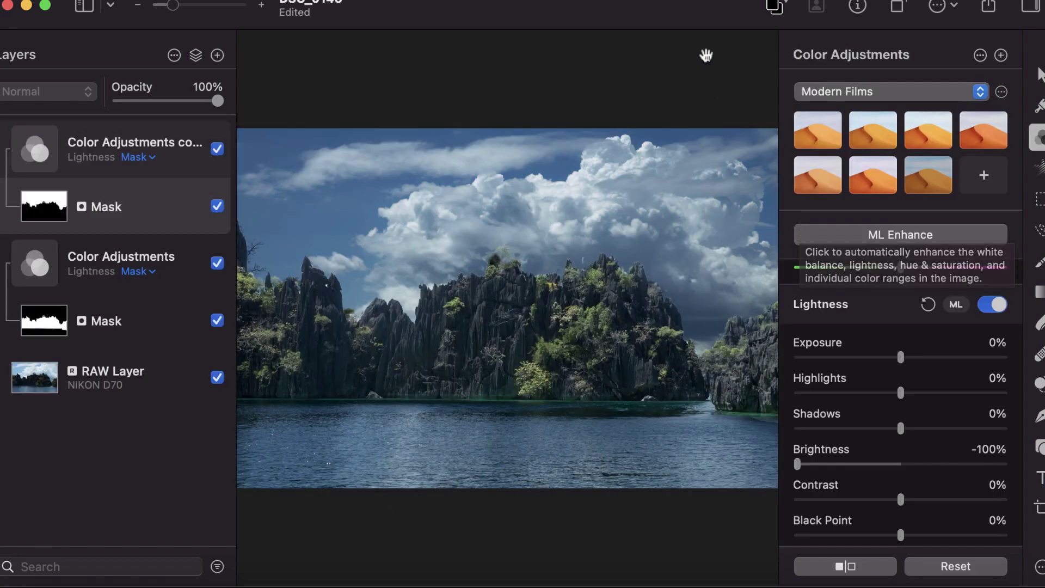
# Step: Duplicate the RAW layer and hide the top RAW Layer
pyautogui.press('super+j')
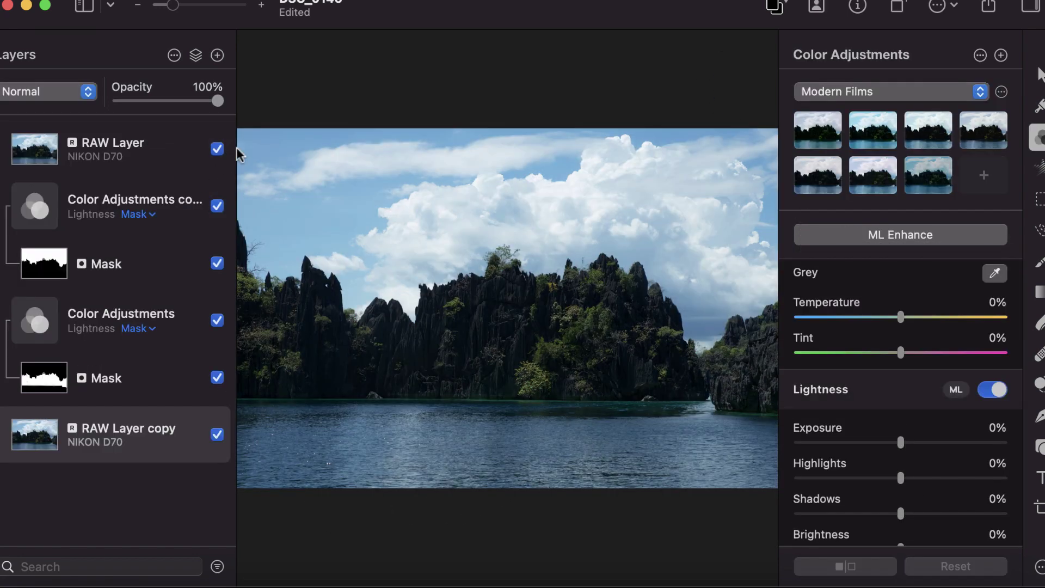
pyautogui.click(218, 149)
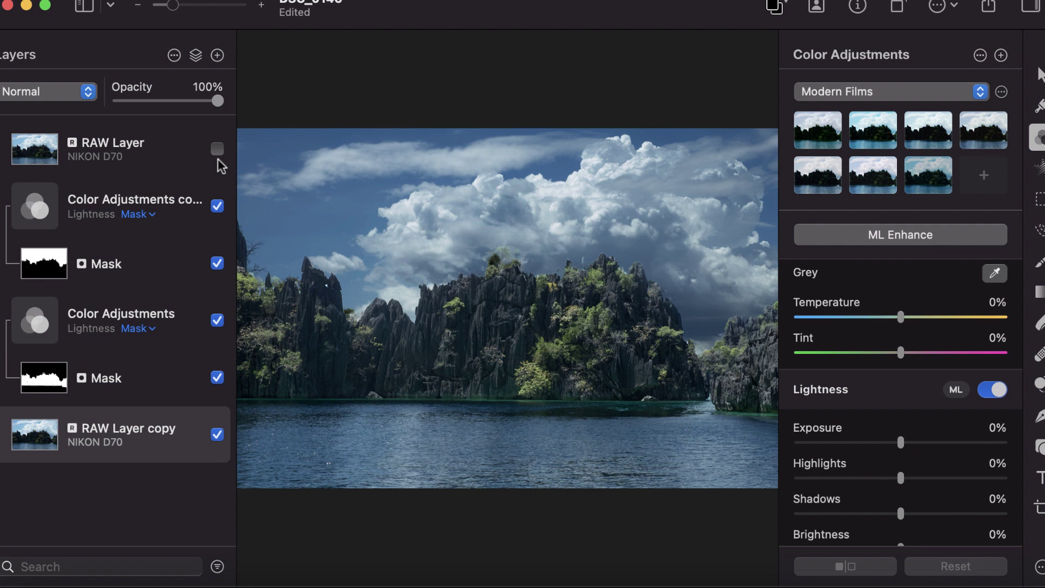
pyautogui.scroll(-5, 912, 486)
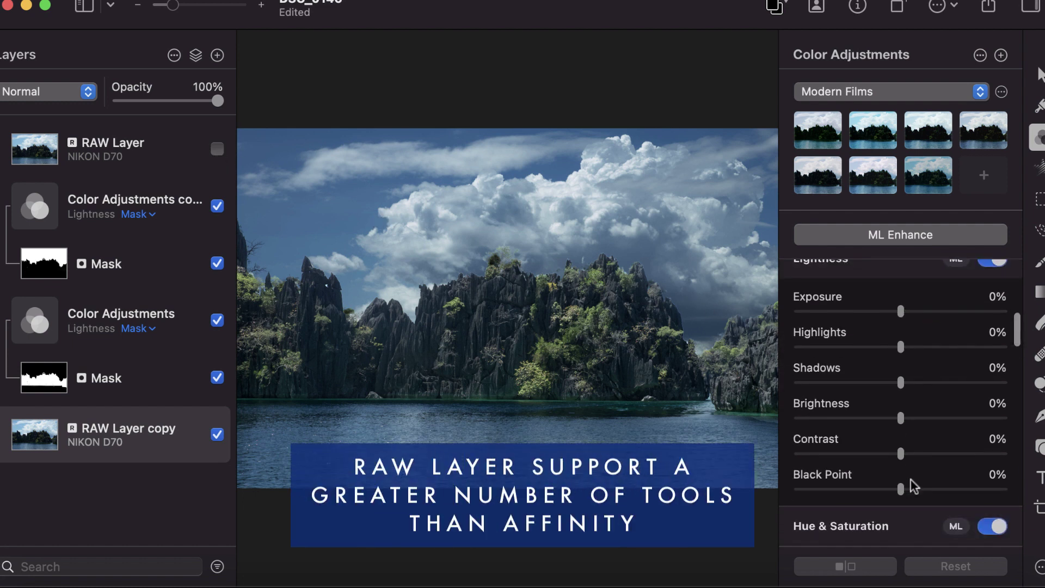
pyautogui.scroll(-10, 914, 486)
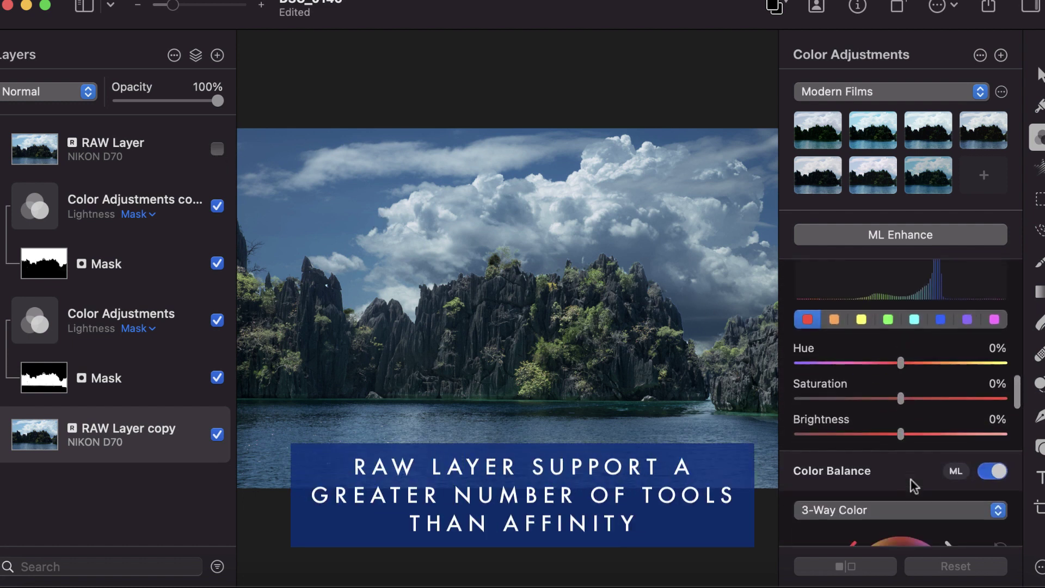
pyautogui.scroll(-10, 914, 486)
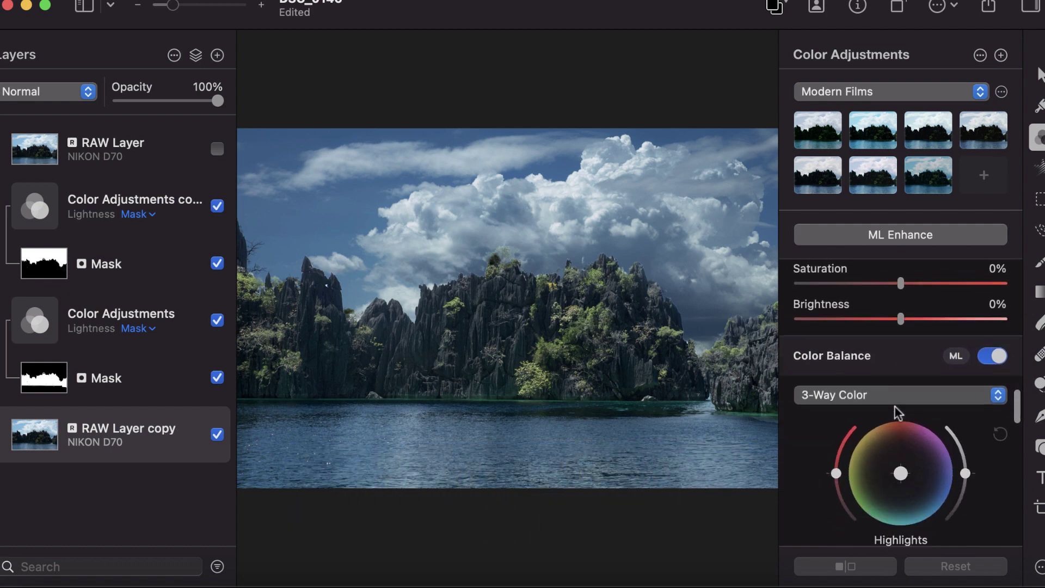
pyautogui.scroll(5, 897, 412)
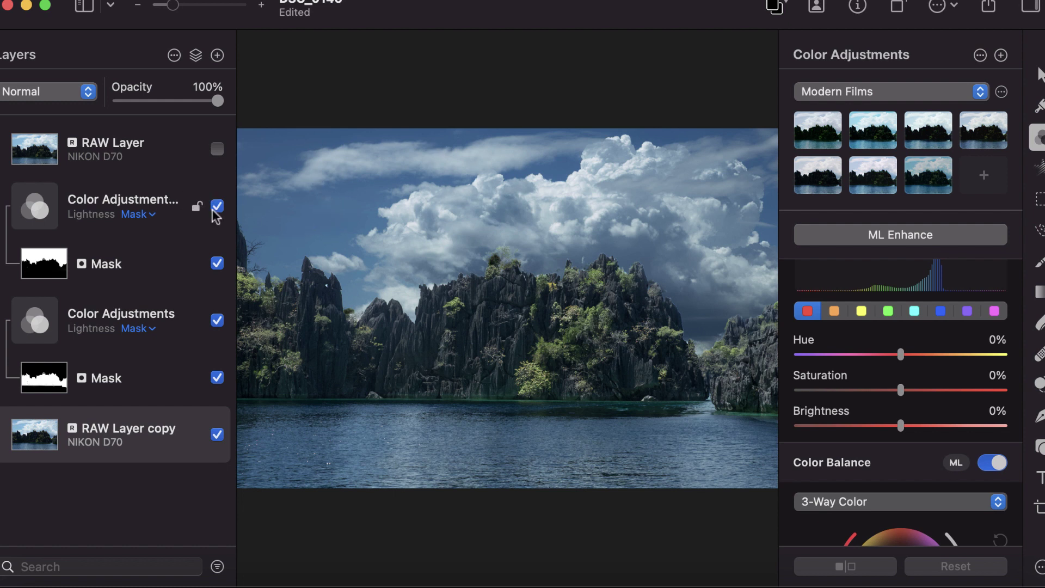
# Step: Select the Color Adjustments copy layer and start renaming it
pyautogui.click(136, 198)
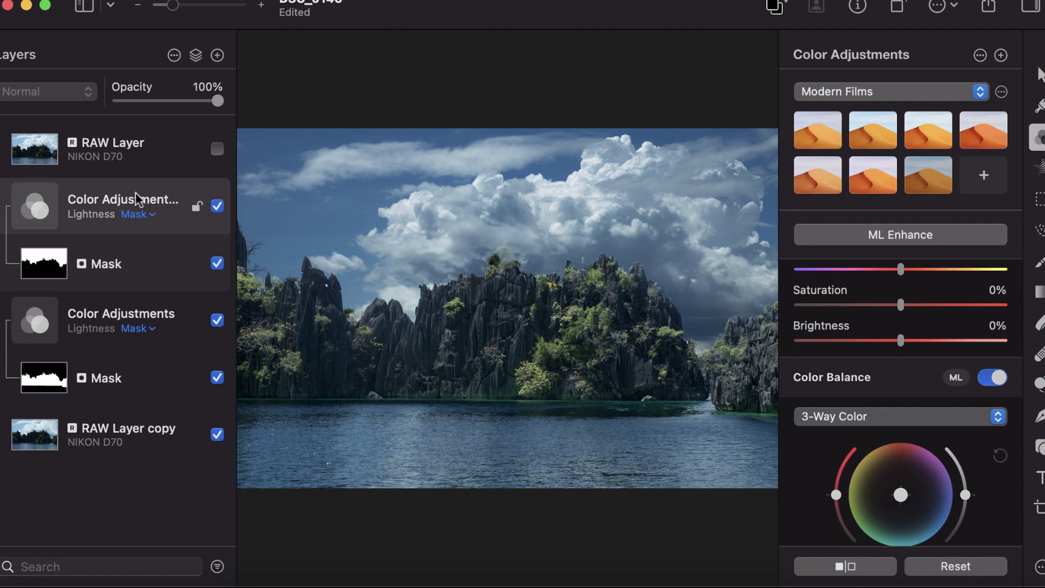
pyautogui.doubleClick(136, 199)
pyautogui.scroll(3, 912, 403)
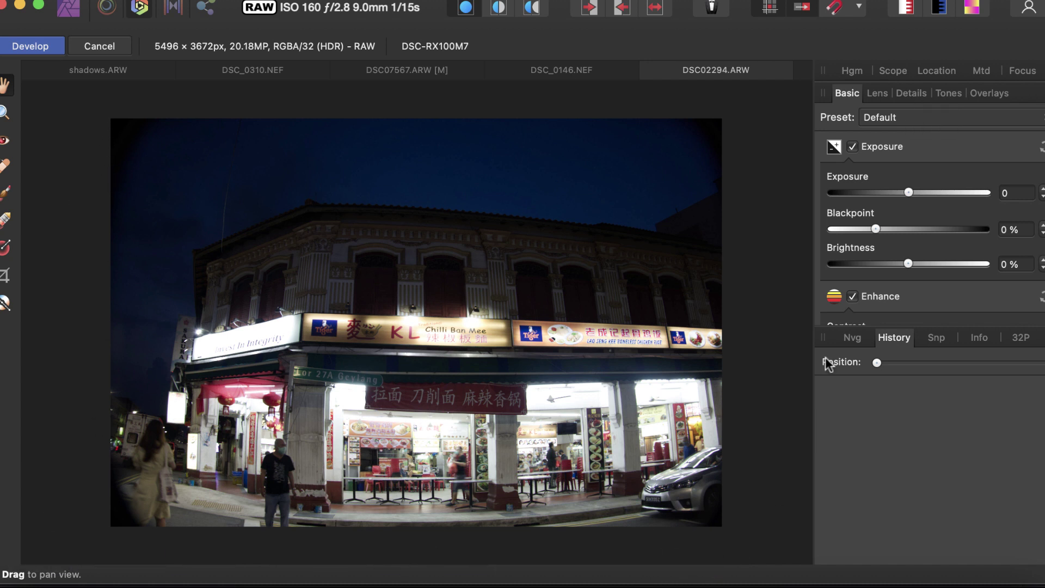
# Step: In the Lens settings, adjust Distortion and Horizontal correction on the street photo
pyautogui.click(877, 94)
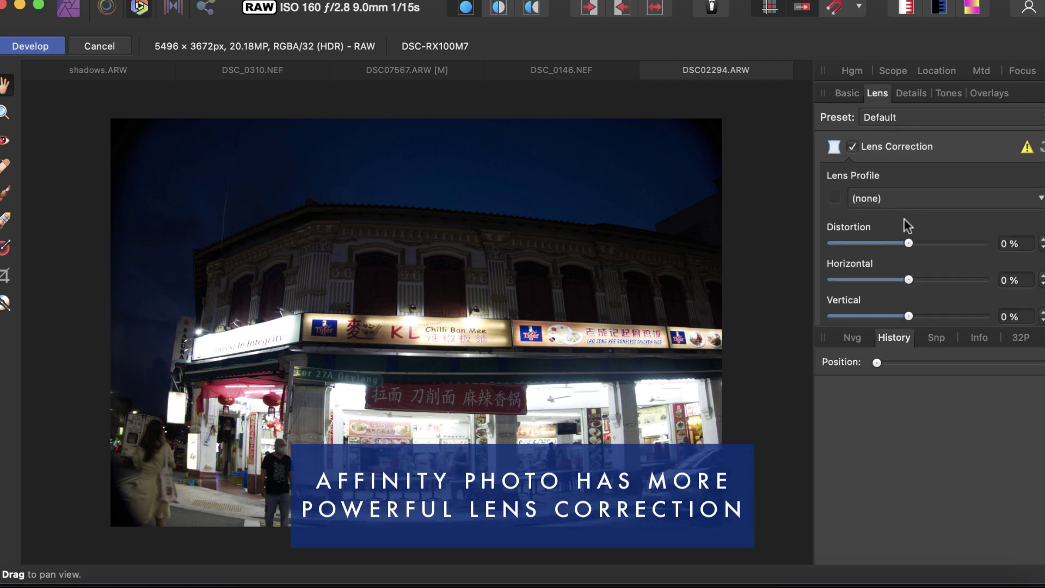
pyautogui.moveTo(907, 243); pyautogui.dragTo(890, 245)
pyautogui.scroll(-3, 884, 214)
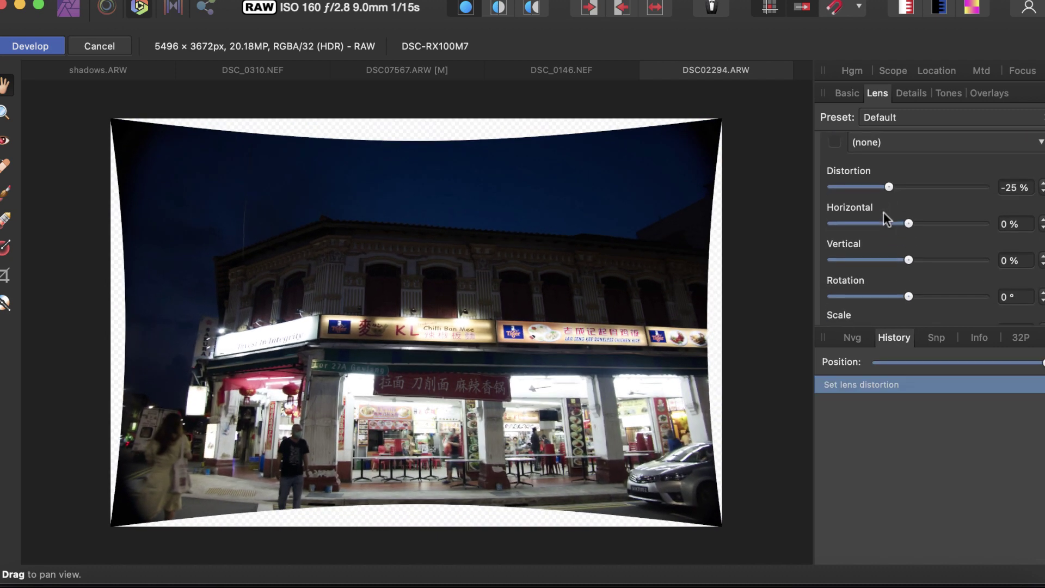
pyautogui.moveTo(911, 221); pyautogui.dragTo(888, 261)
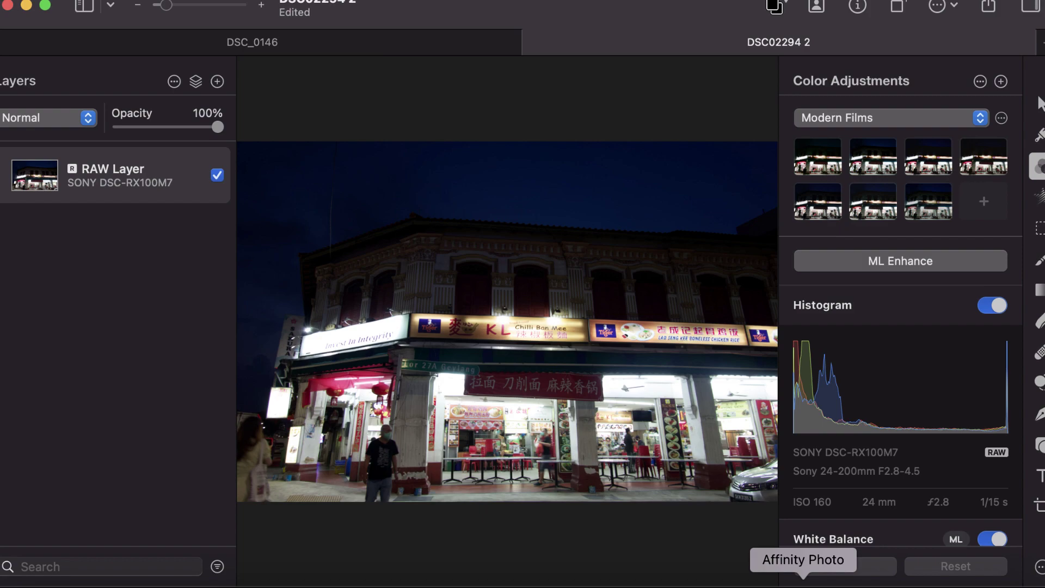
# Step: In Affinity Photo's Details settings, enable Noise Addition
pyautogui.click(803, 583)
pyautogui.click(911, 90)
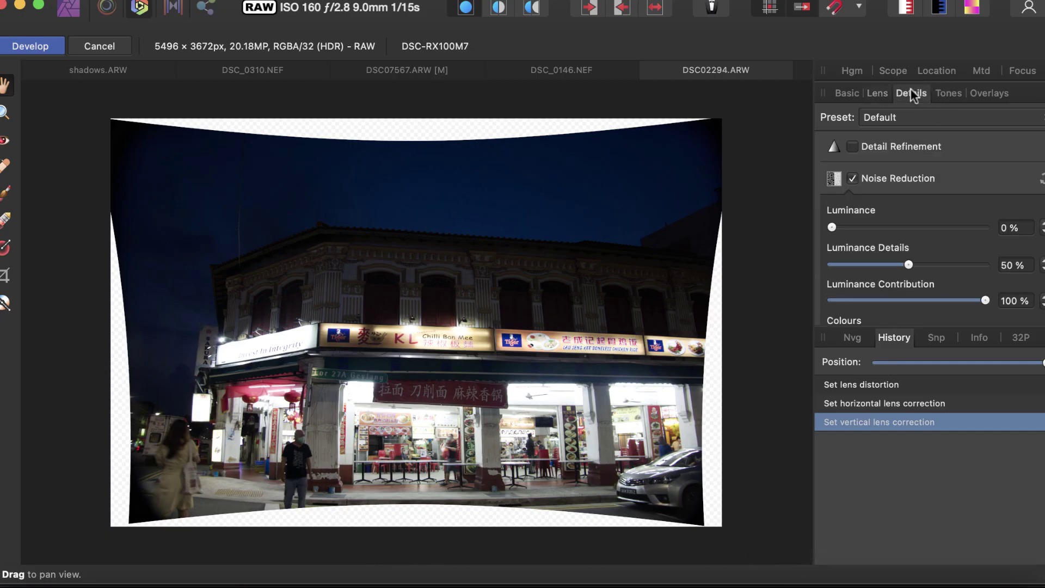
pyautogui.scroll(-4, 871, 235)
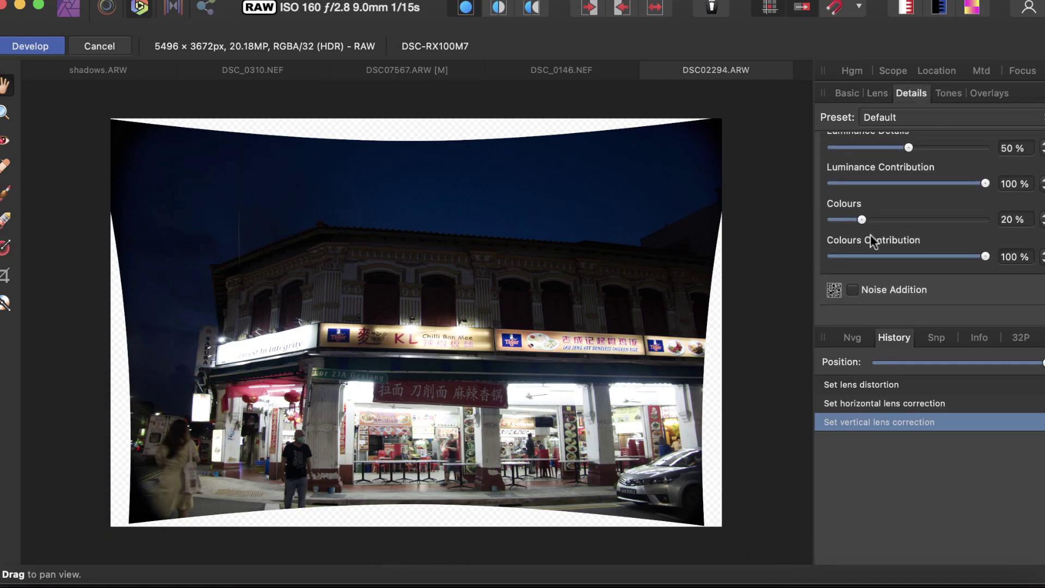
pyautogui.click(853, 290)
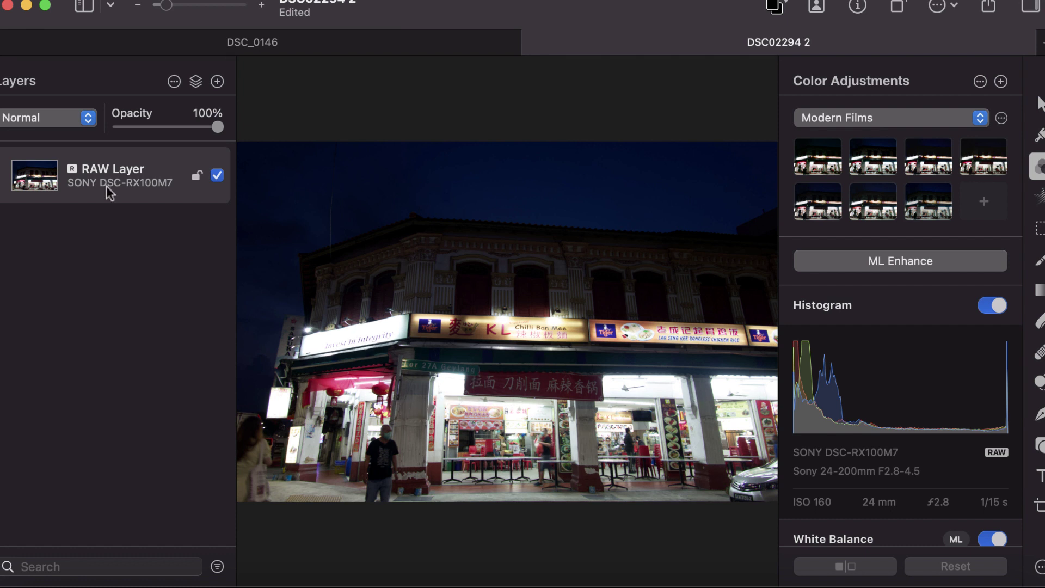
# Step: Review the unadjusted DSC02294 2 RAW layer in Pixelmator Pro
pyautogui.moveTo(229, 178)
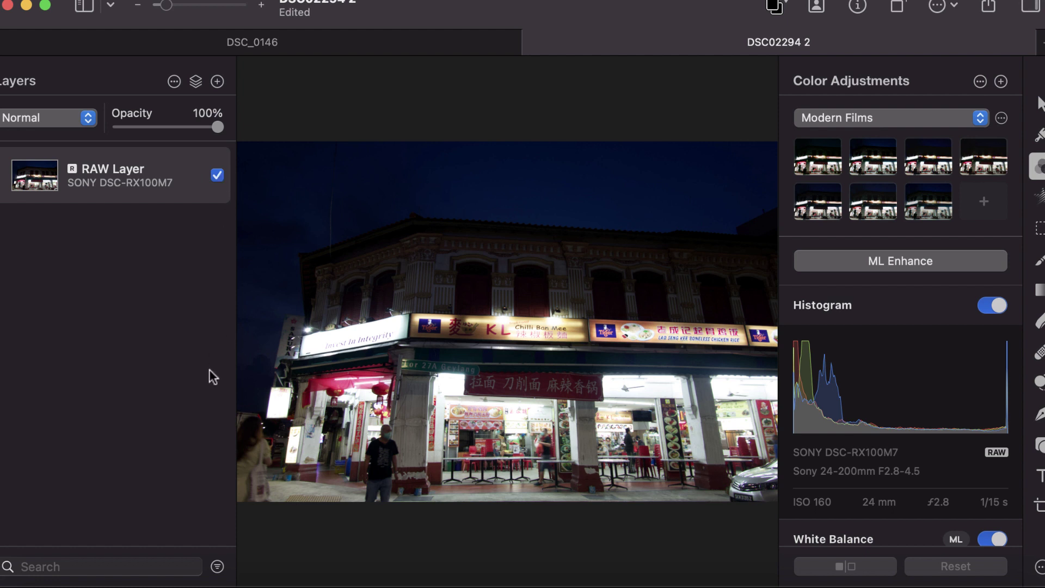